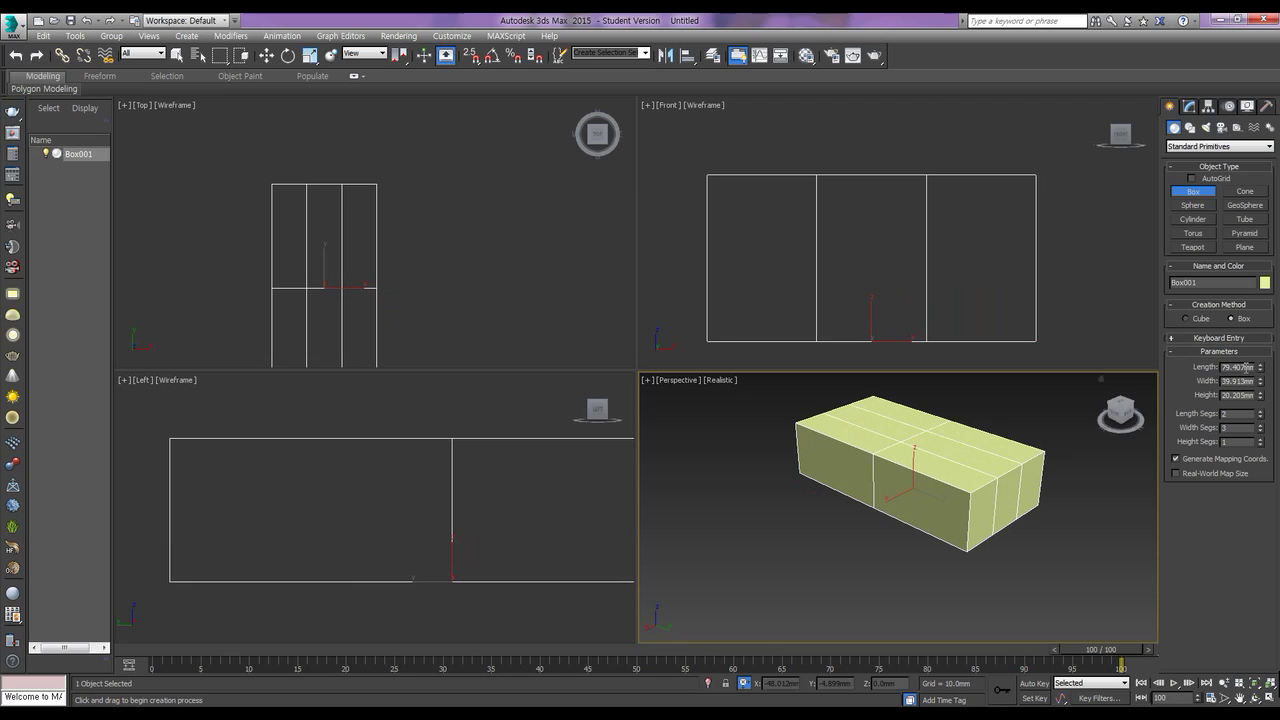
# Step: Set the box's length to 60 mm, width to 40 mm and height to 12 mm
pyautogui.write('60')
pyautogui.press('Tab')
pyautogui.write('44')
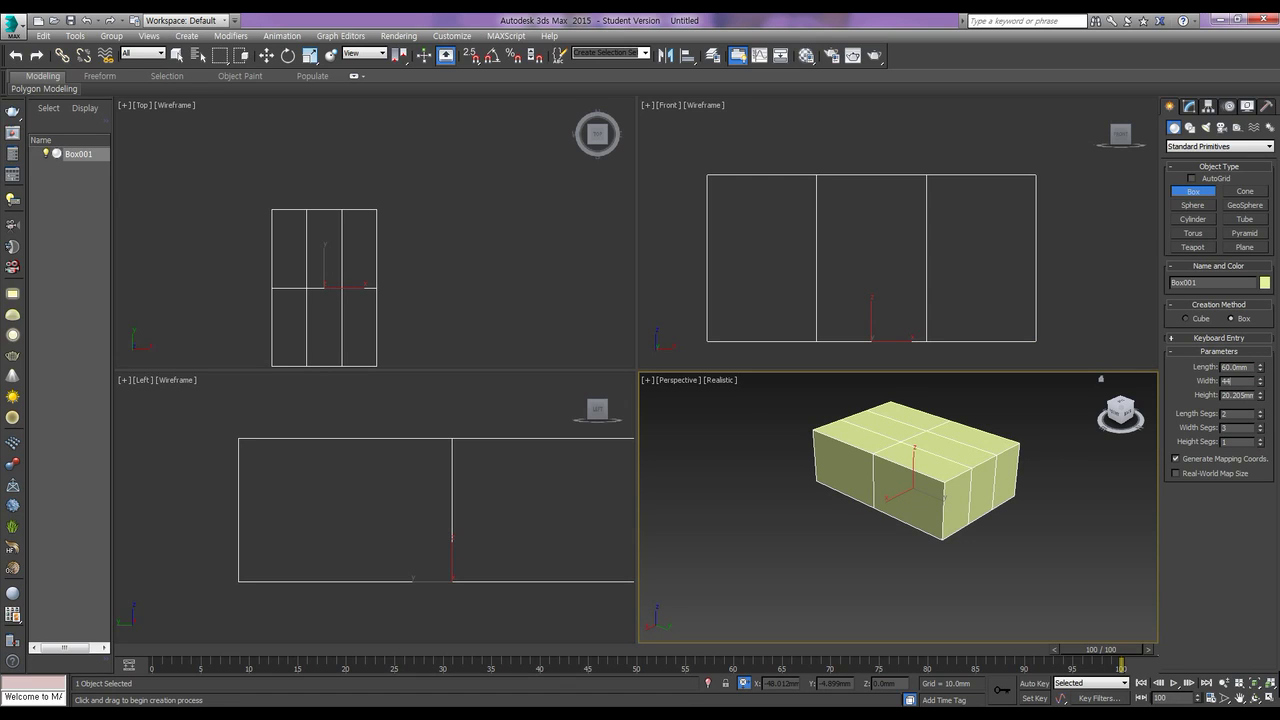
pyautogui.press('Tab')
pyautogui.write('12')
pyautogui.press('Tab')
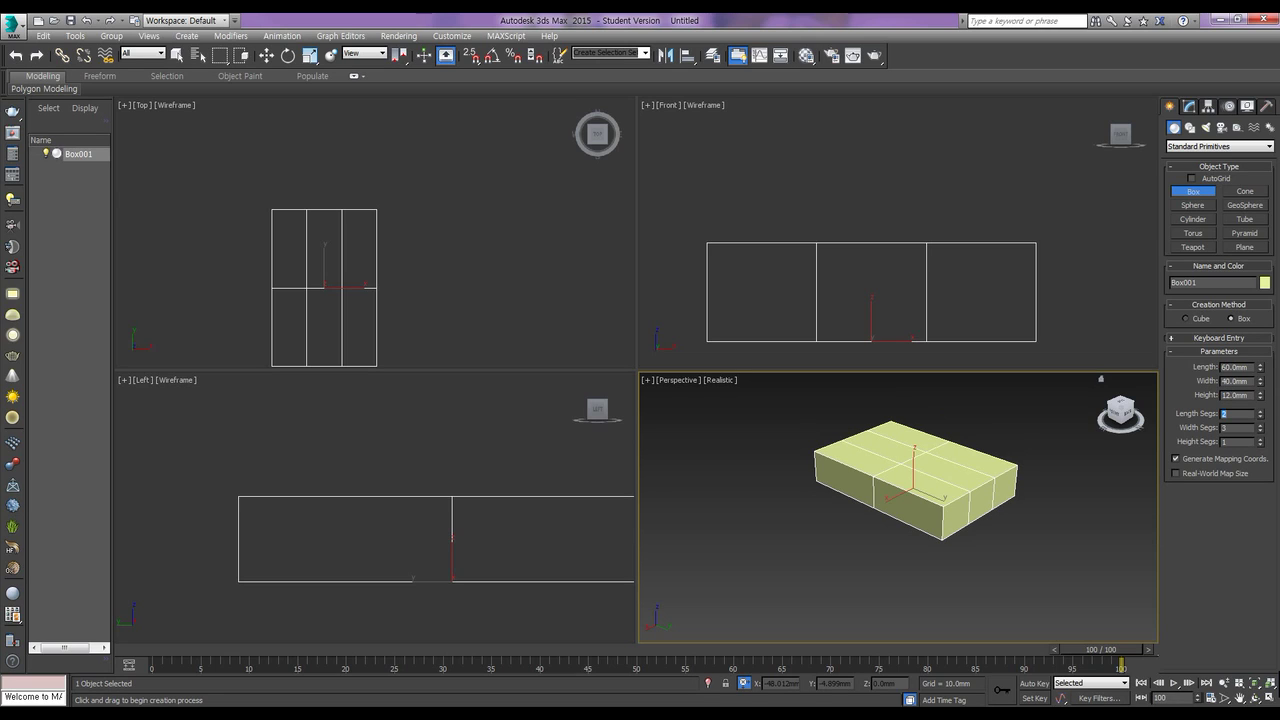
# Step: Set the box's width segments to 2 and its length segments to 1
pyautogui.press('Tab')
pyautogui.write('2')
pyautogui.press('Tab')
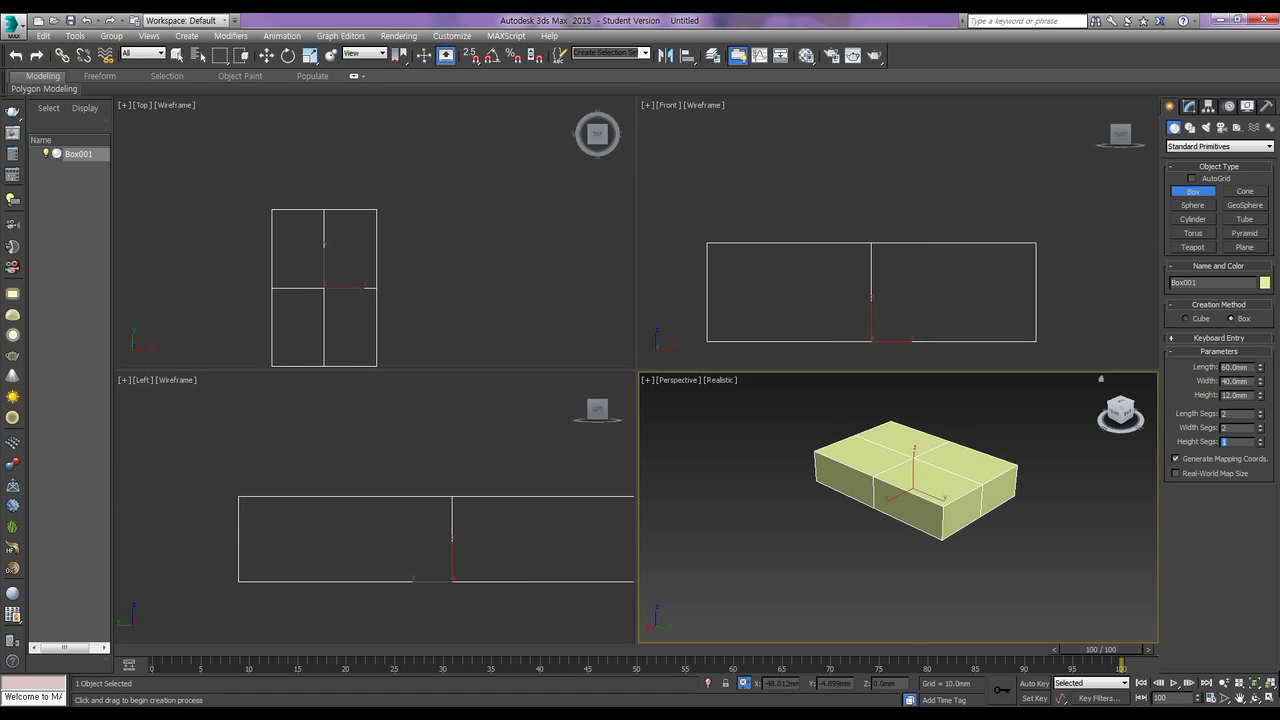
pyautogui.doubleClick(1224, 413)
pyautogui.write('11')
pyautogui.press('Return')
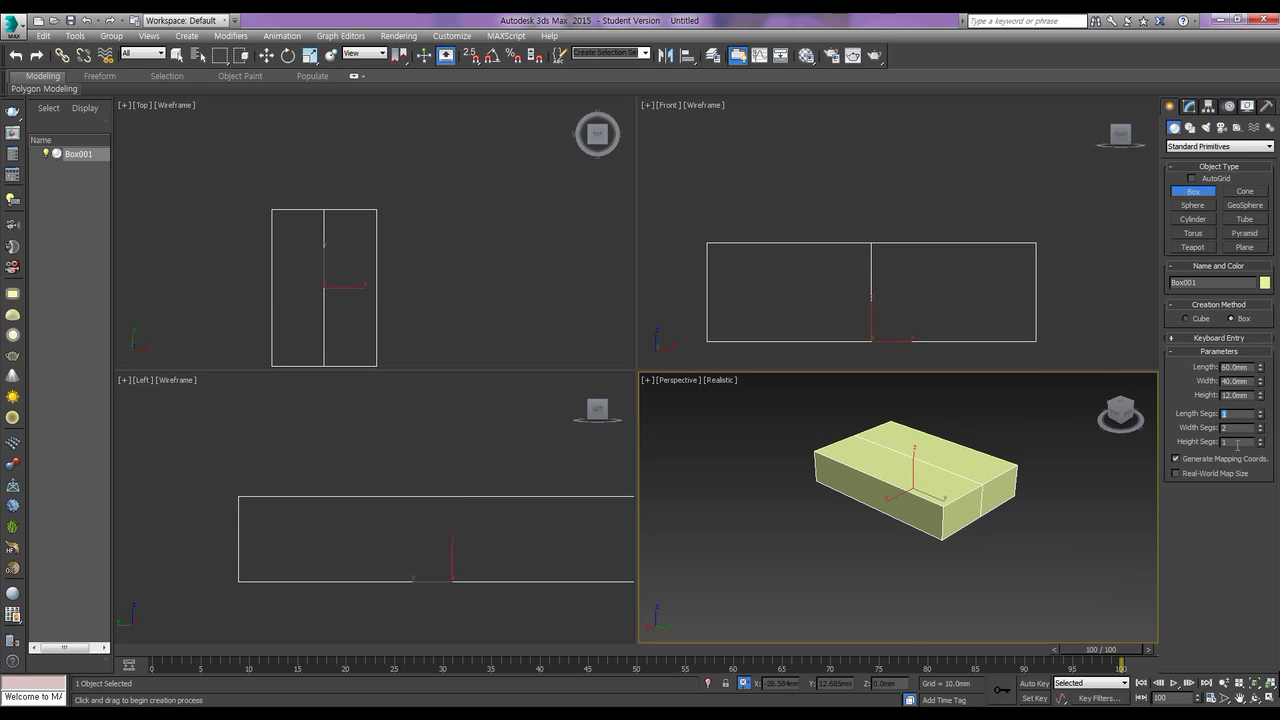
# Step: Convert the box to an Editable Poly
pyautogui.press('w')
pyautogui.rightClick(951, 486)
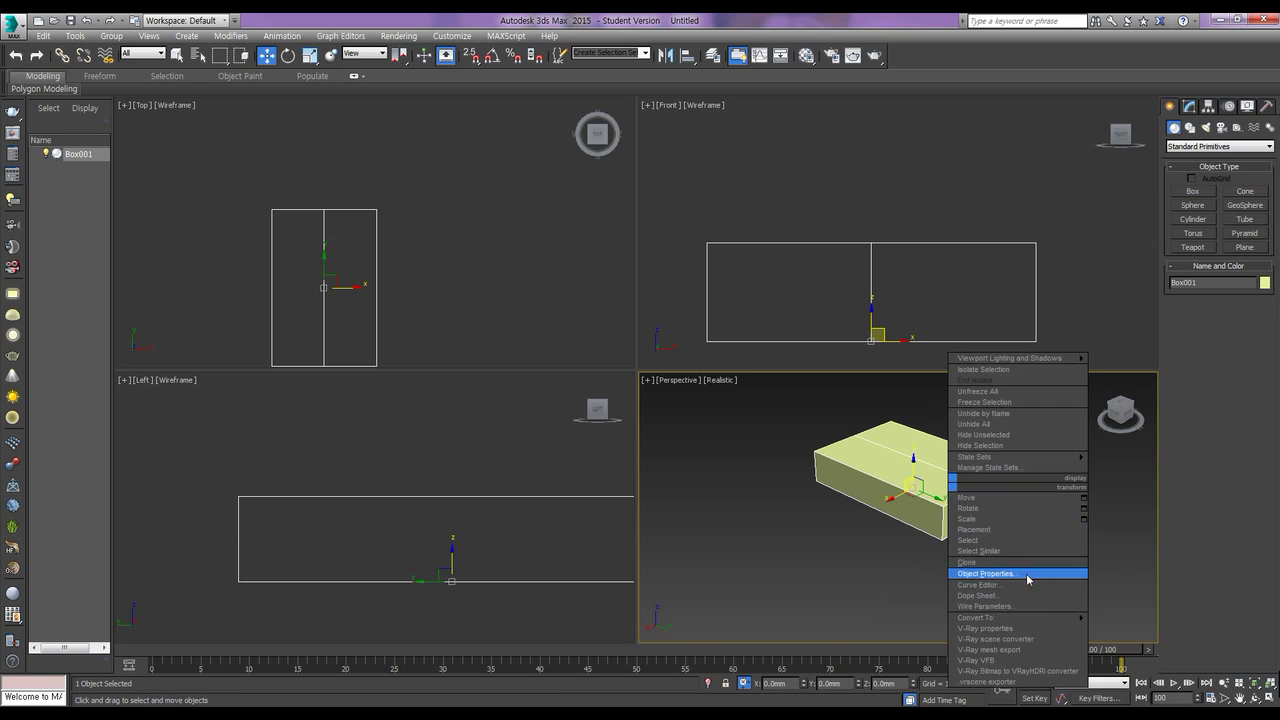
pyautogui.moveTo(990, 618)
pyautogui.click(1122, 628)
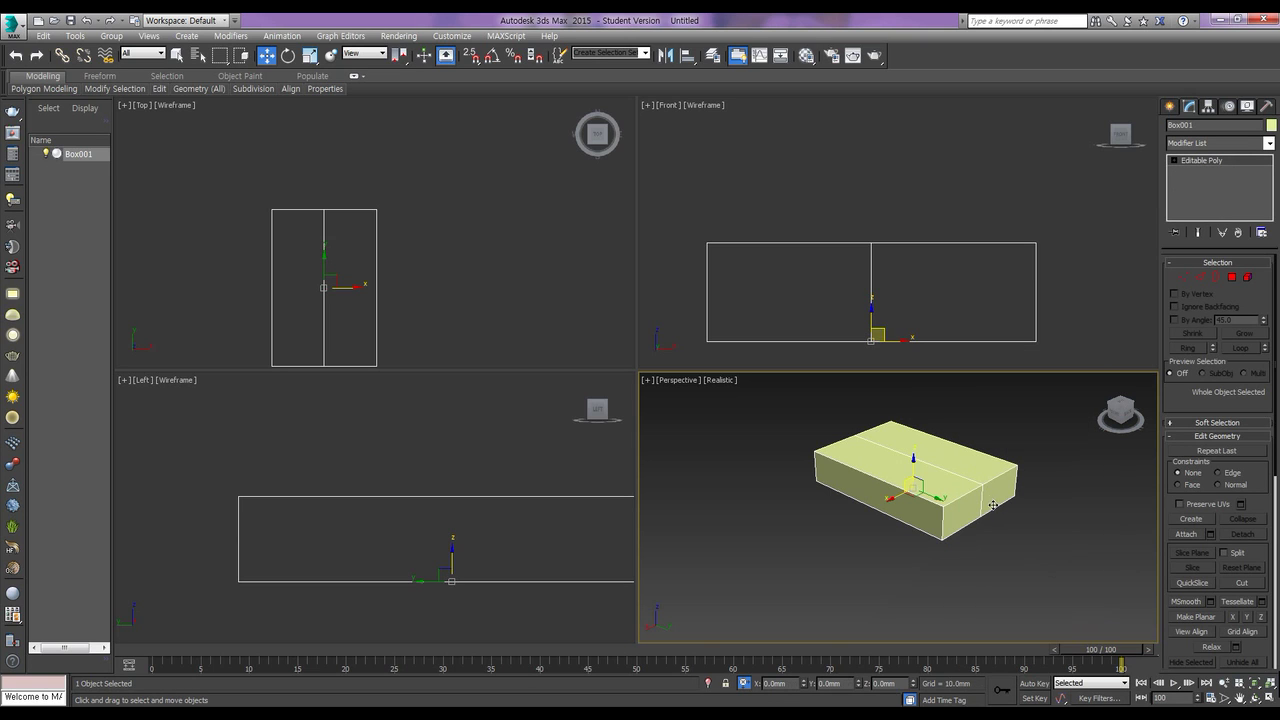
# Step: Select the four vertices of the middle division, snap them to the box's left edge in the Top view and offset them 12 mm along X
pyautogui.scroll(3, 931, 507)
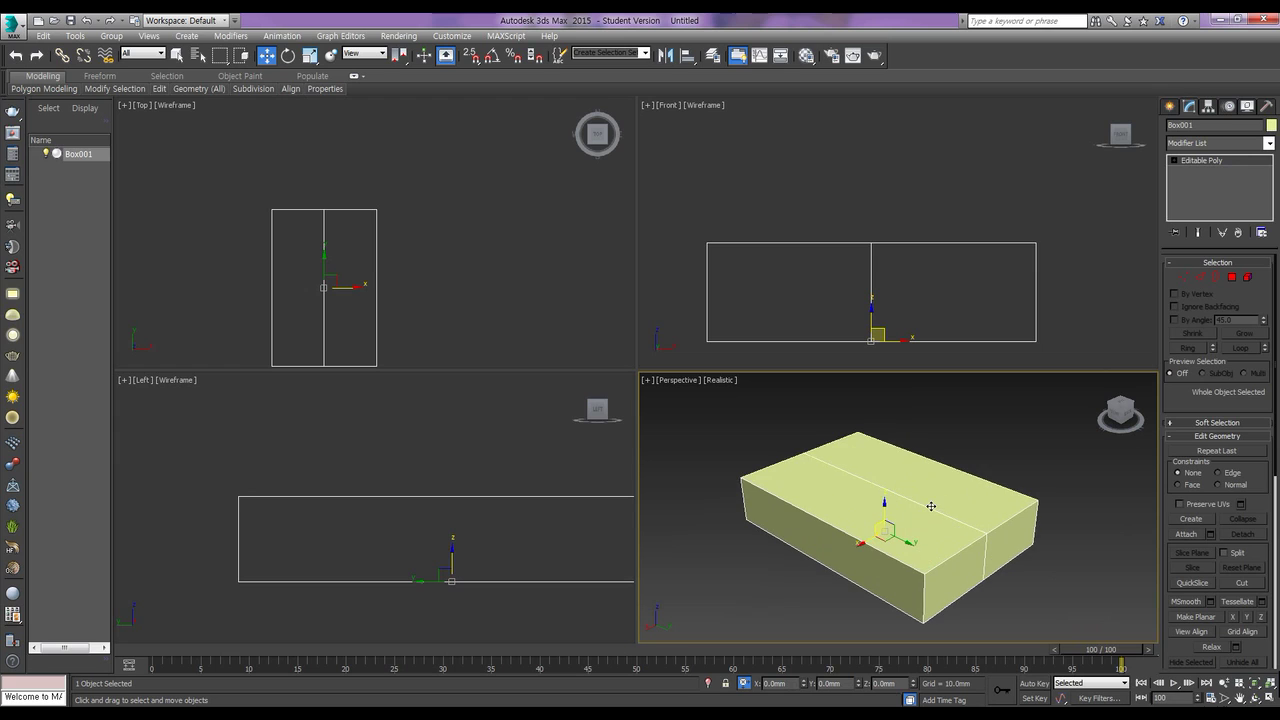
pyautogui.scroll(-1, 931, 507)
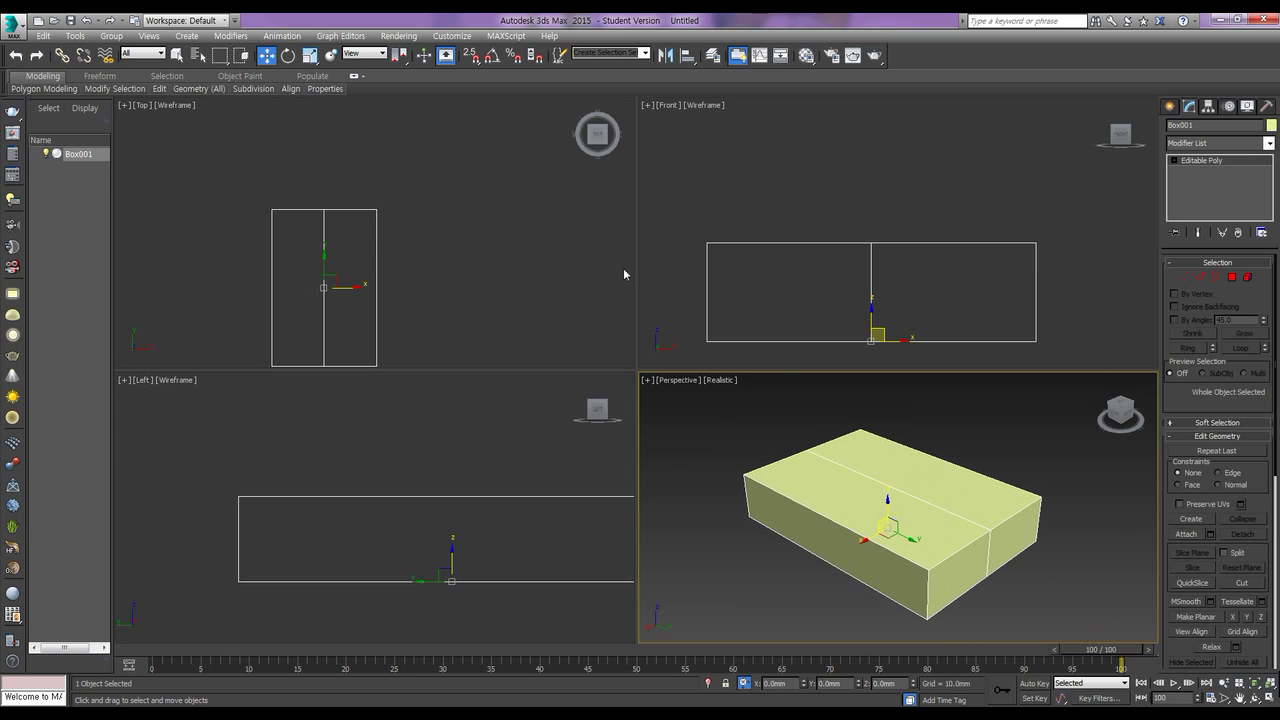
pyautogui.click(1184, 277)
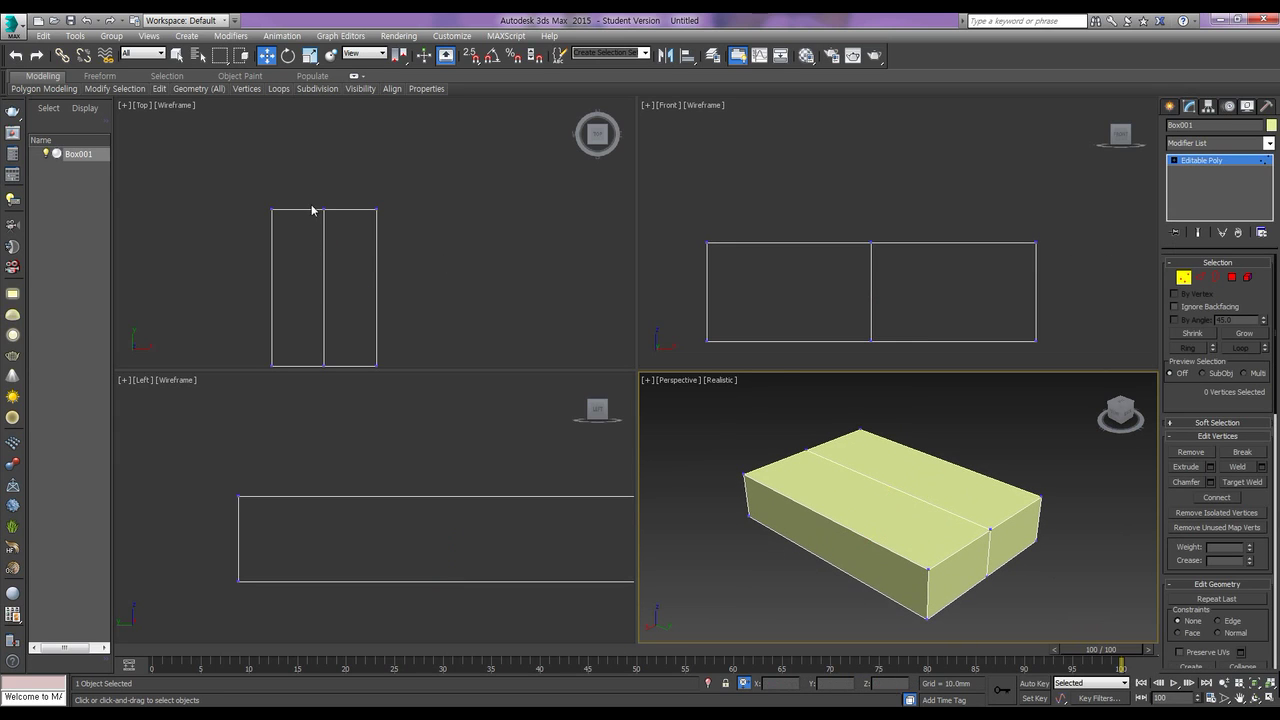
pyautogui.moveTo(316, 190); pyautogui.dragTo(329, 156, button='middle')
pyautogui.moveTo(327, 163); pyautogui.dragTo(362, 360)
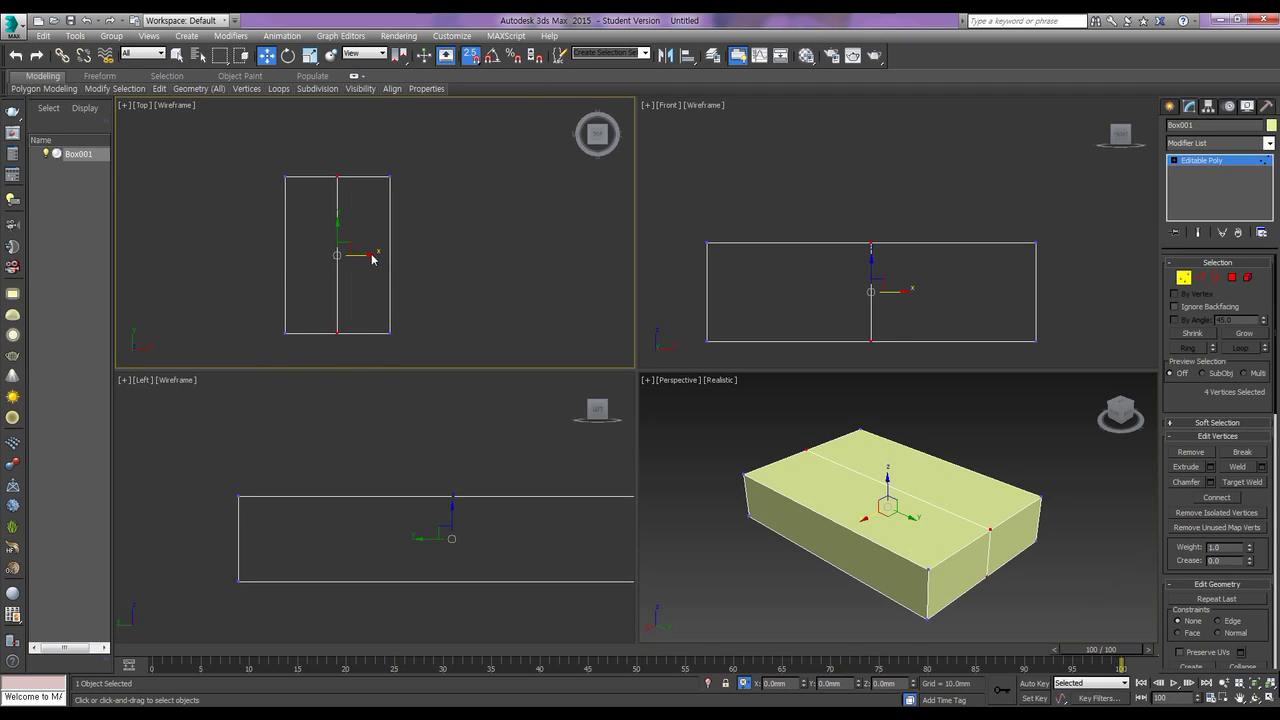
pyautogui.moveTo(341, 253); pyautogui.dragTo(392, 328)
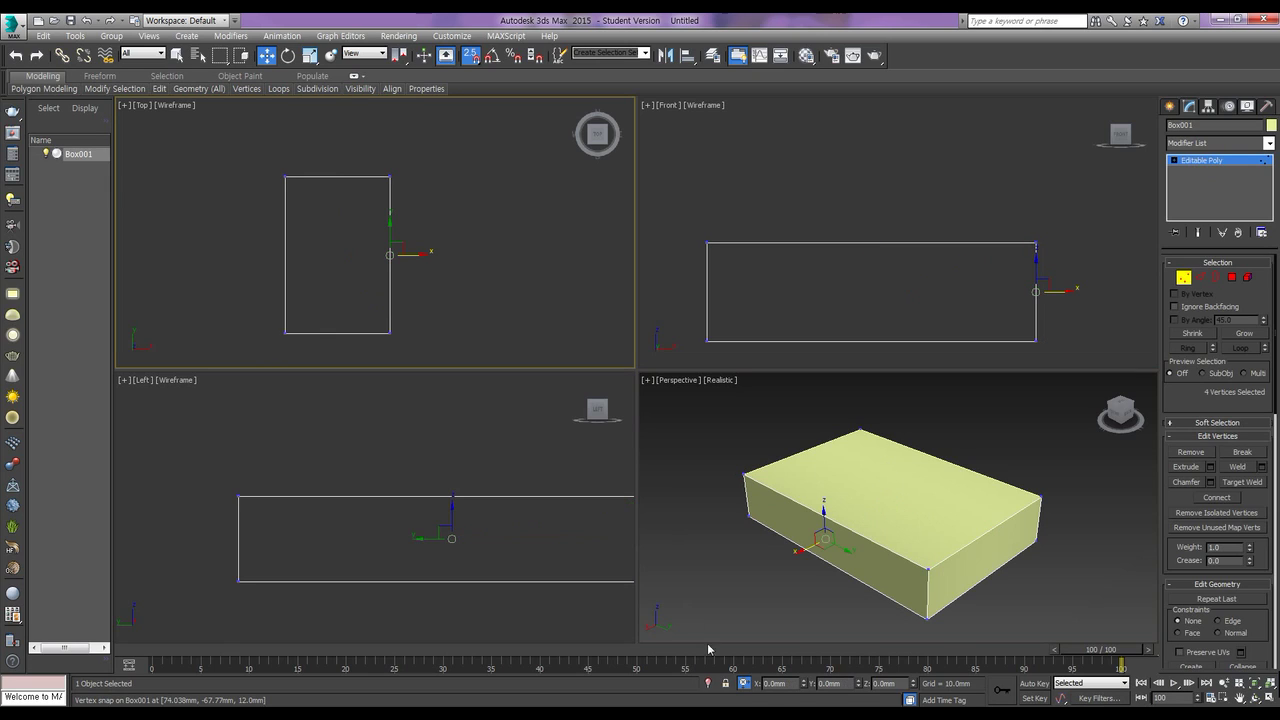
pyautogui.click(776, 683)
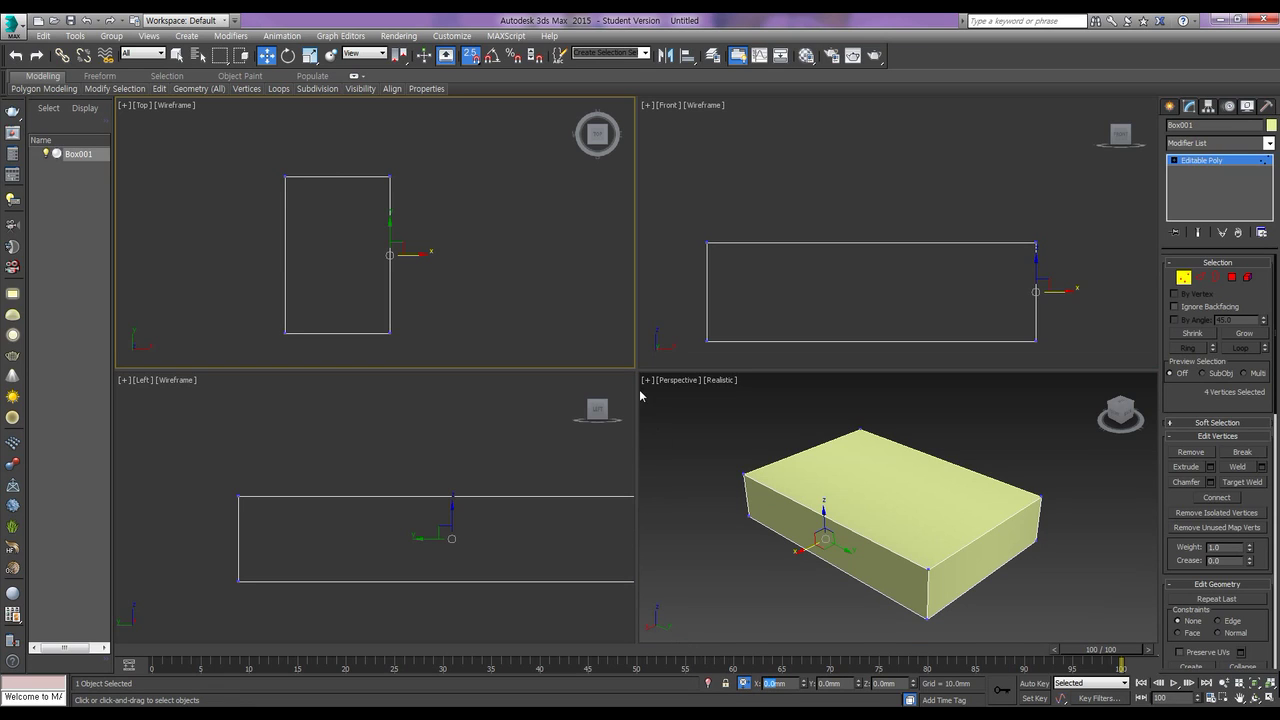
pyautogui.moveTo(412, 255); pyautogui.dragTo(284, 334)
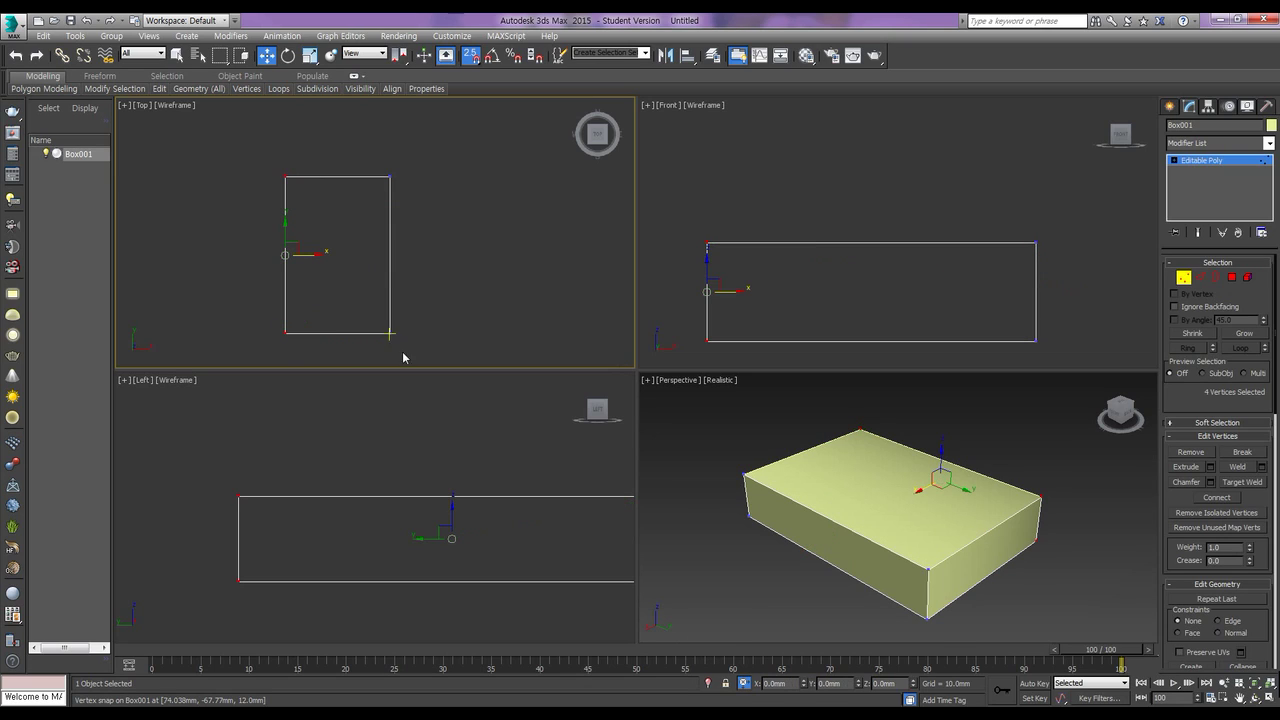
pyautogui.write('30')
pyautogui.press('Return')
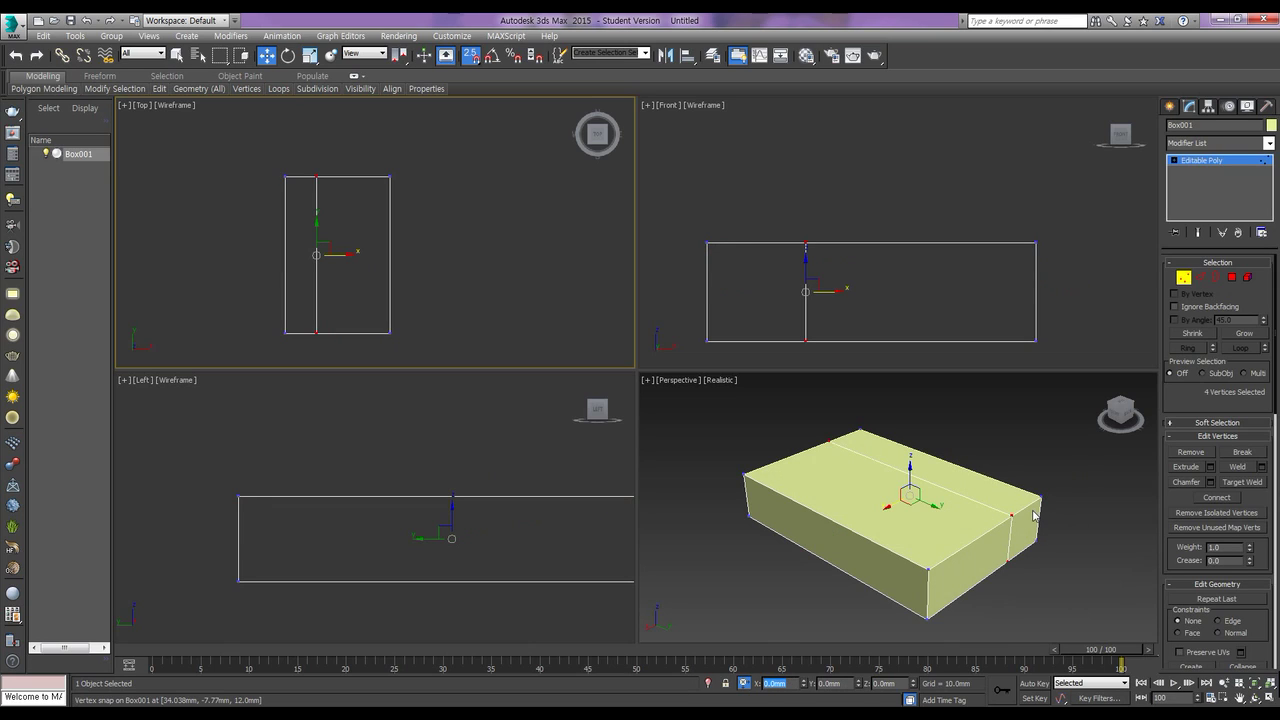
# Step: Extrude the two top polygons of the box by 16 mm
pyautogui.click(1233, 281)
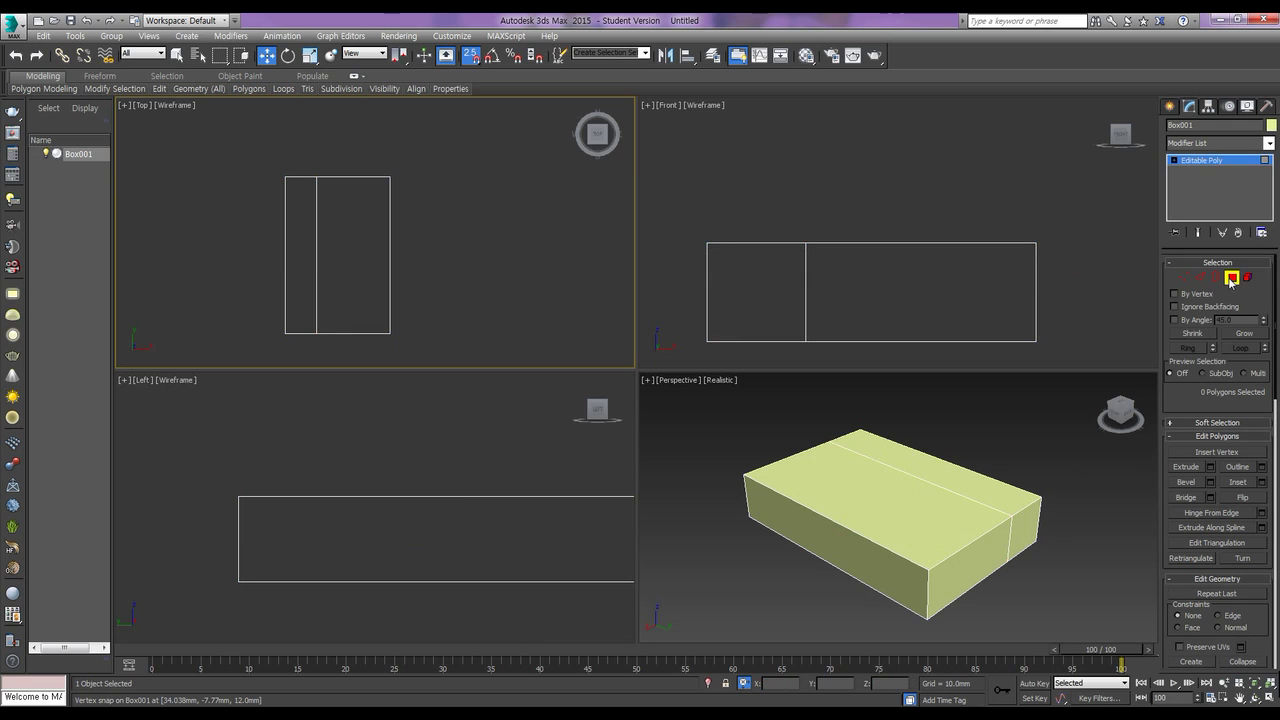
pyautogui.click(905, 462)
pyautogui.keyDown('ctrl'); pyautogui.click(936, 519); pyautogui.keyUp('ctrl')
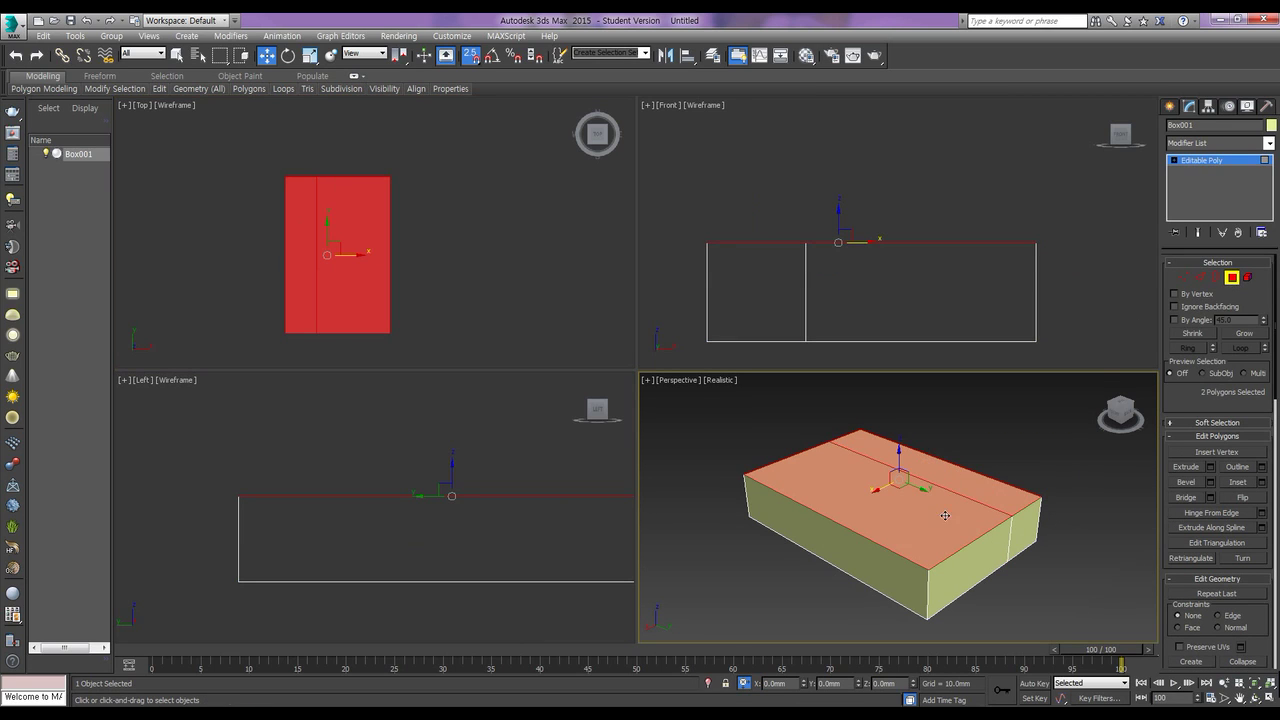
pyautogui.click(1211, 468)
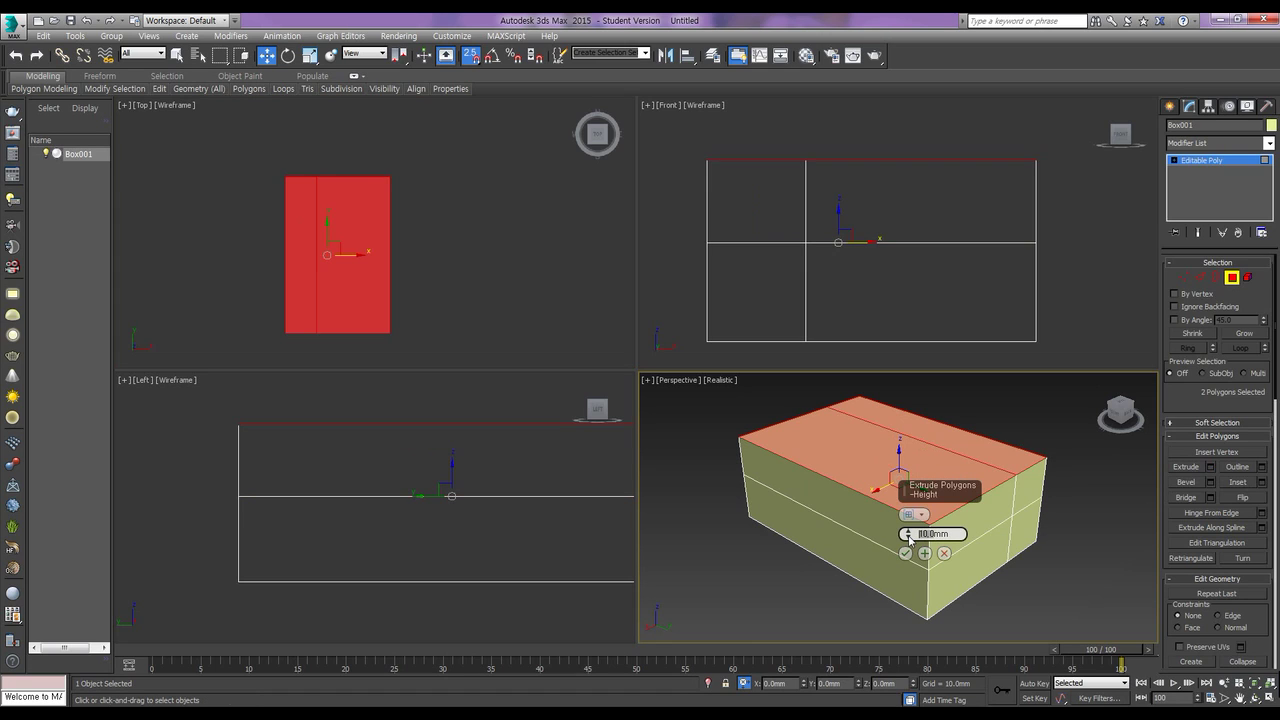
pyautogui.moveTo(908, 540); pyautogui.dragTo(908, 534)
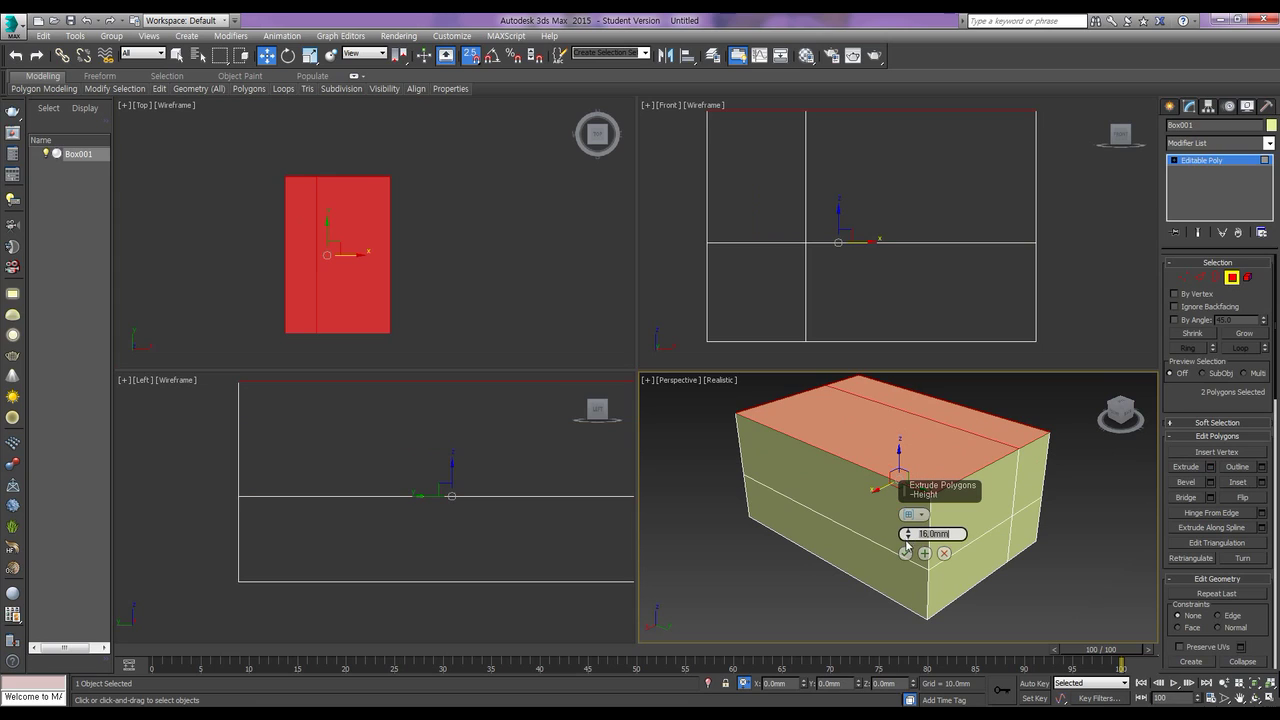
pyautogui.click(906, 553)
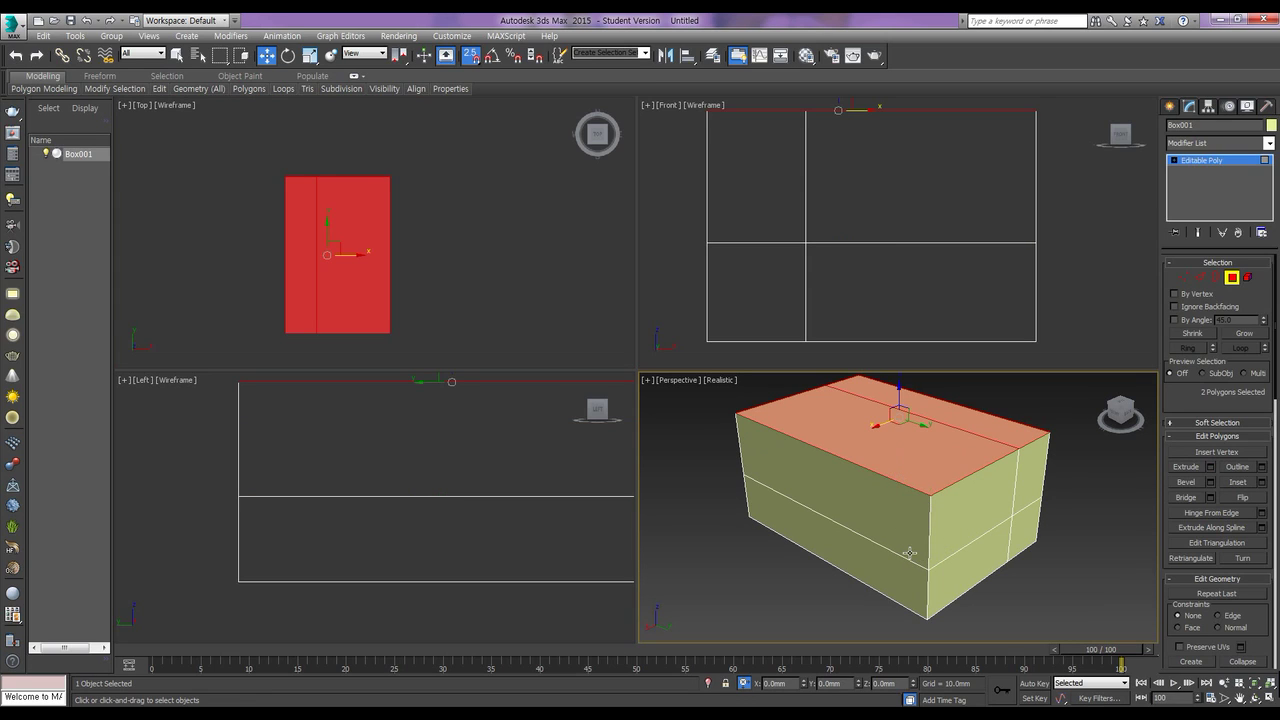
pyautogui.click(1087, 505)
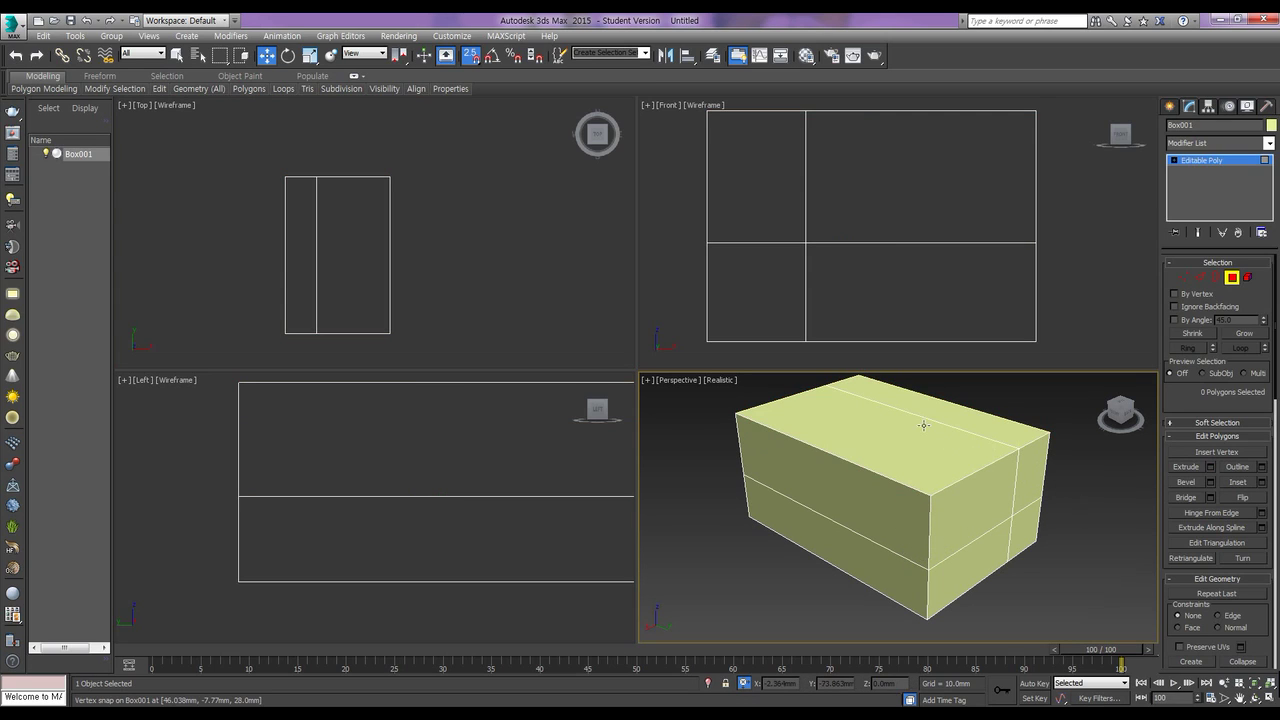
# Step: Connect the top face's lengthwise dividing edge and the outer long edge of the wider part with one segment
pyautogui.click(1200, 277)
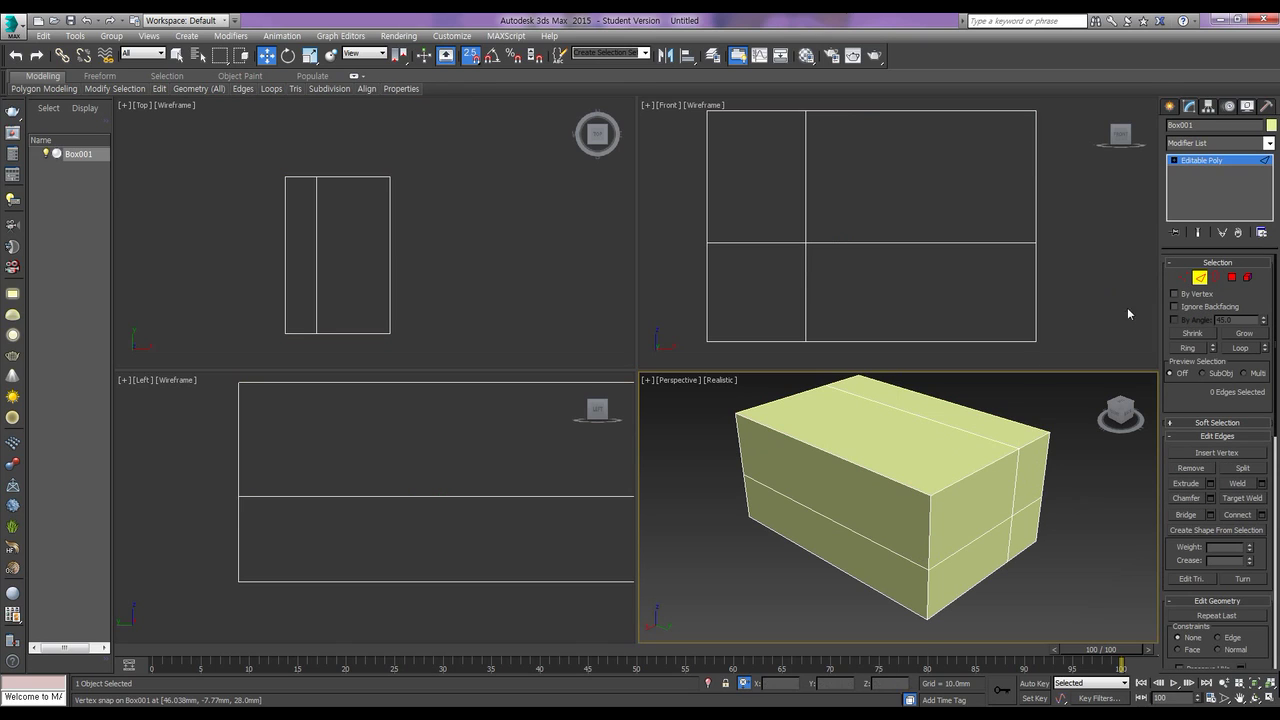
pyautogui.click(921, 417)
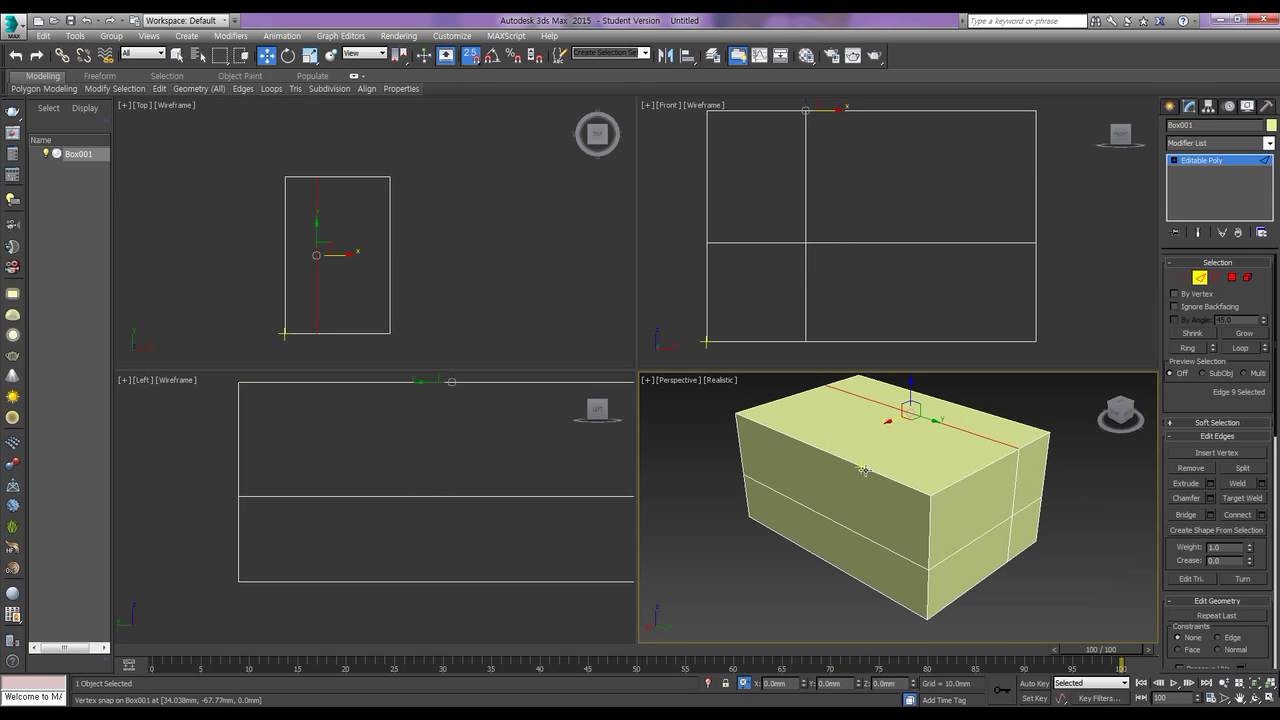
pyautogui.keyDown('ctrl'); pyautogui.click(865, 469); pyautogui.keyUp('ctrl')
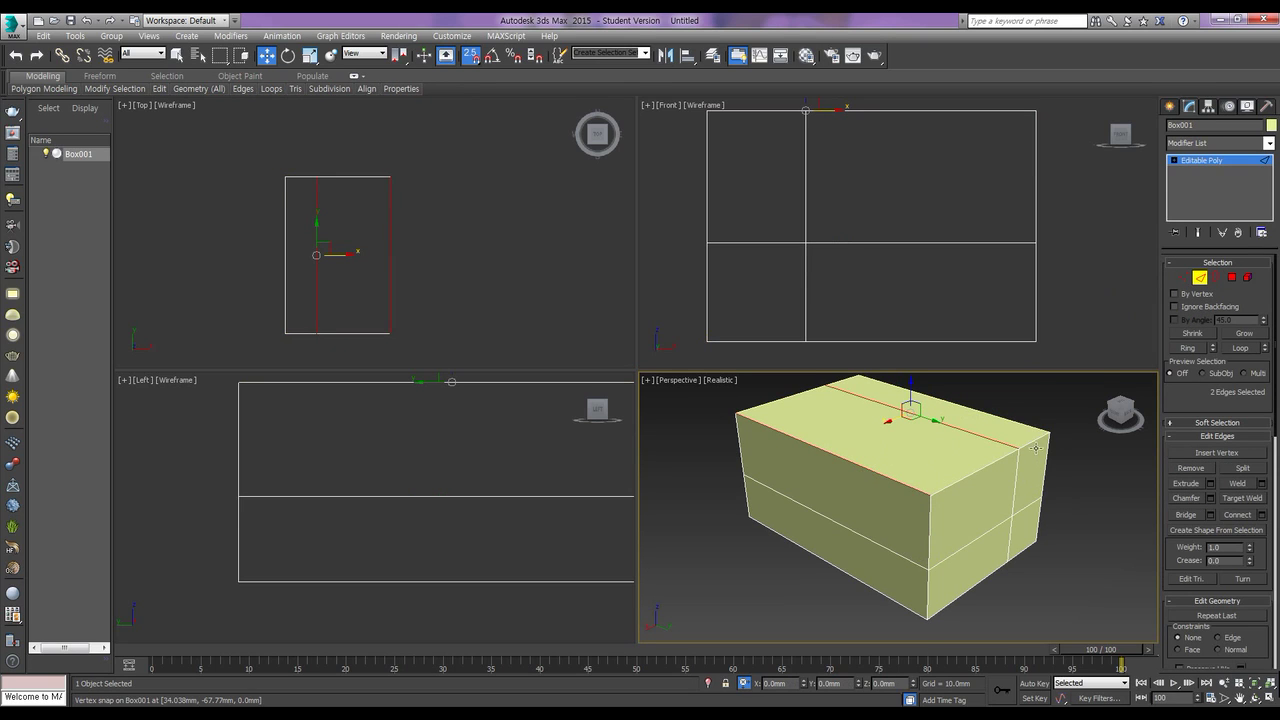
pyautogui.click(1261, 514)
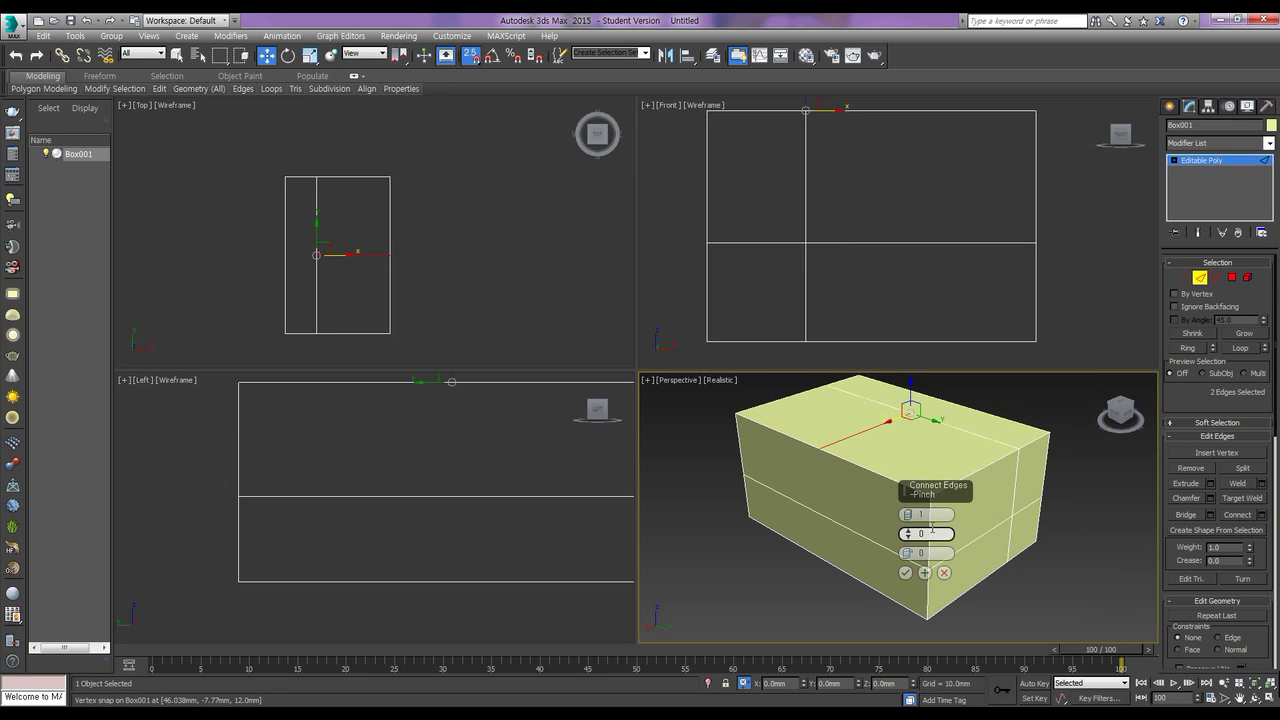
pyautogui.click(905, 573)
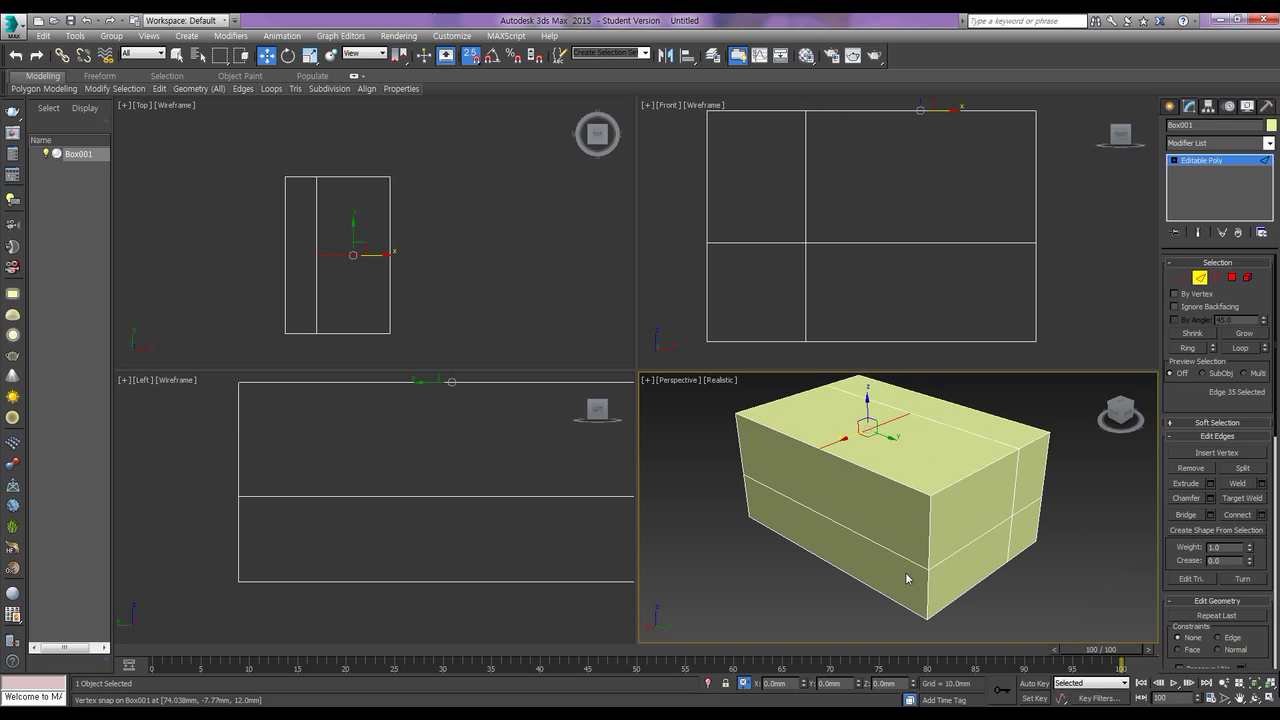
# Step: Try raising the two halves of the lengthwise dividing edge on the top face, and undo the move
pyautogui.moveTo(879, 487)
pyautogui.keyDown('alt'); pyautogui.mouseDown(button='middle')
pyautogui.moveTo(908, 491)
pyautogui.moveTo(894, 503)
pyautogui.mouseUp(button='middle'); pyautogui.keyUp('alt')
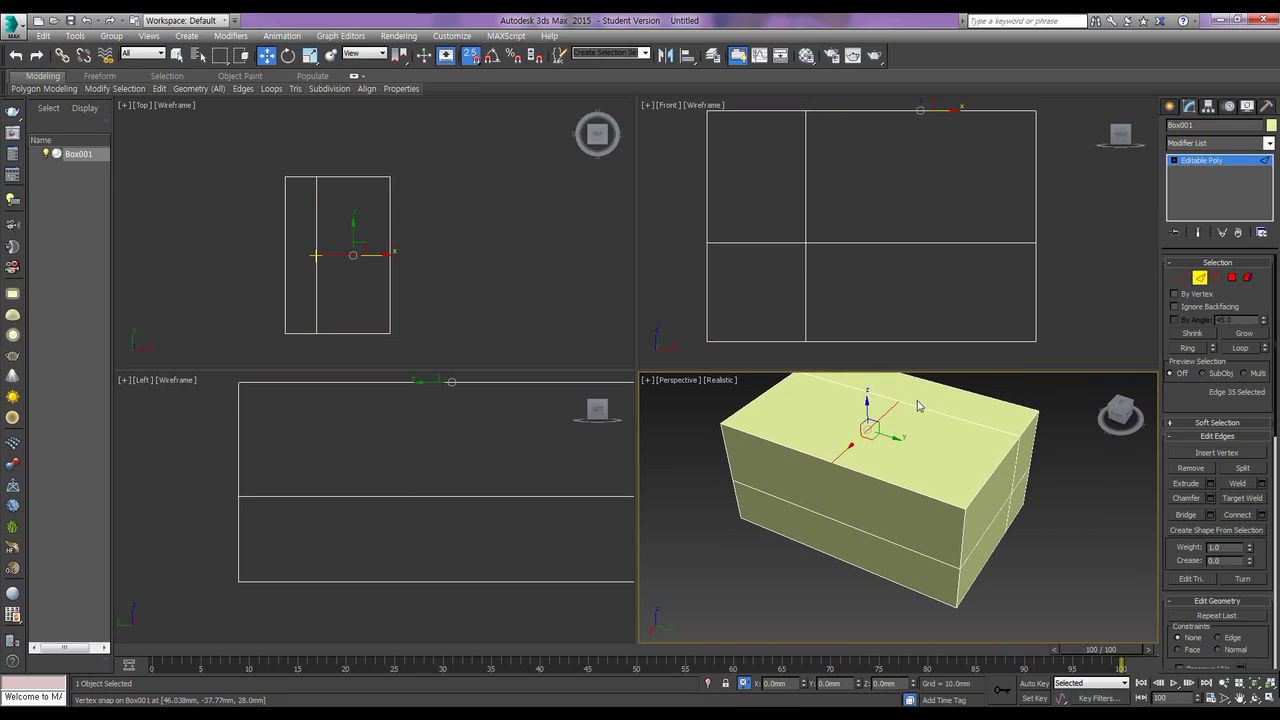
pyautogui.keyDown('alt'); pyautogui.moveTo(912, 402); pyautogui.dragTo(905, 420, button='middle'); pyautogui.keyUp('alt')
pyautogui.click(925, 435)
pyautogui.keyDown('ctrl'); pyautogui.click(863, 416); pyautogui.keyUp('ctrl')
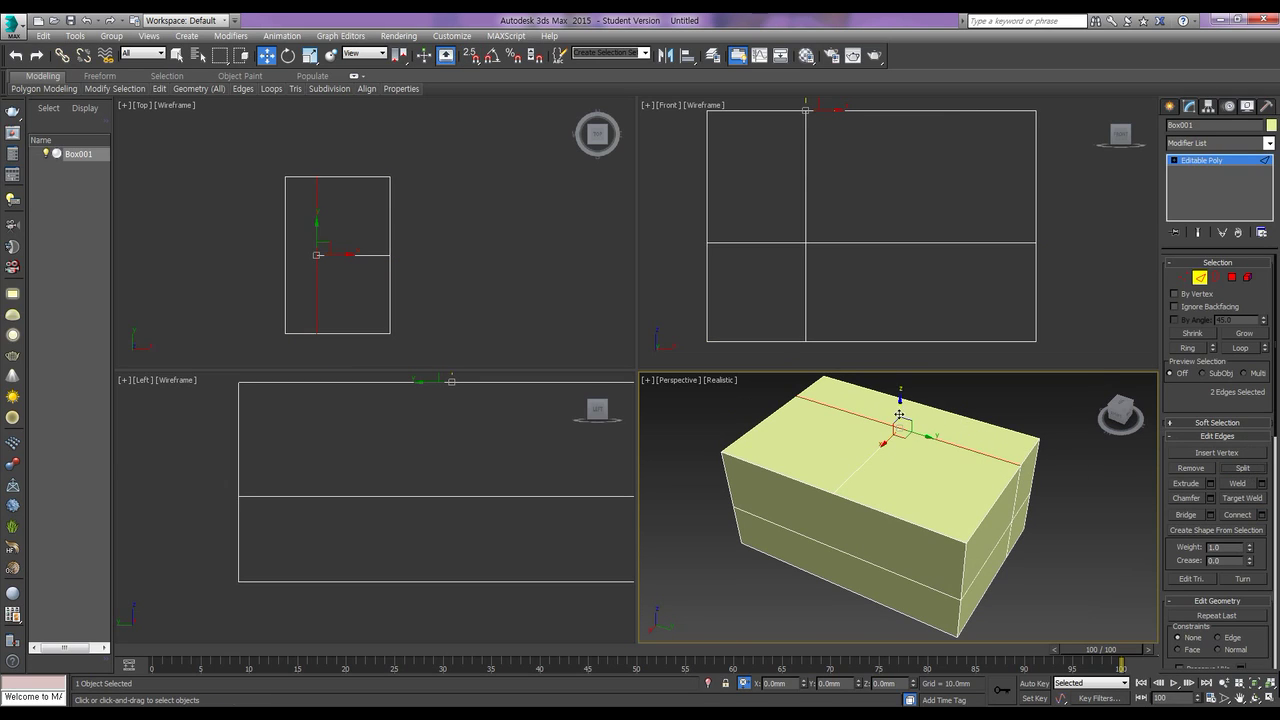
pyautogui.moveTo(900, 412); pyautogui.dragTo(903, 391)
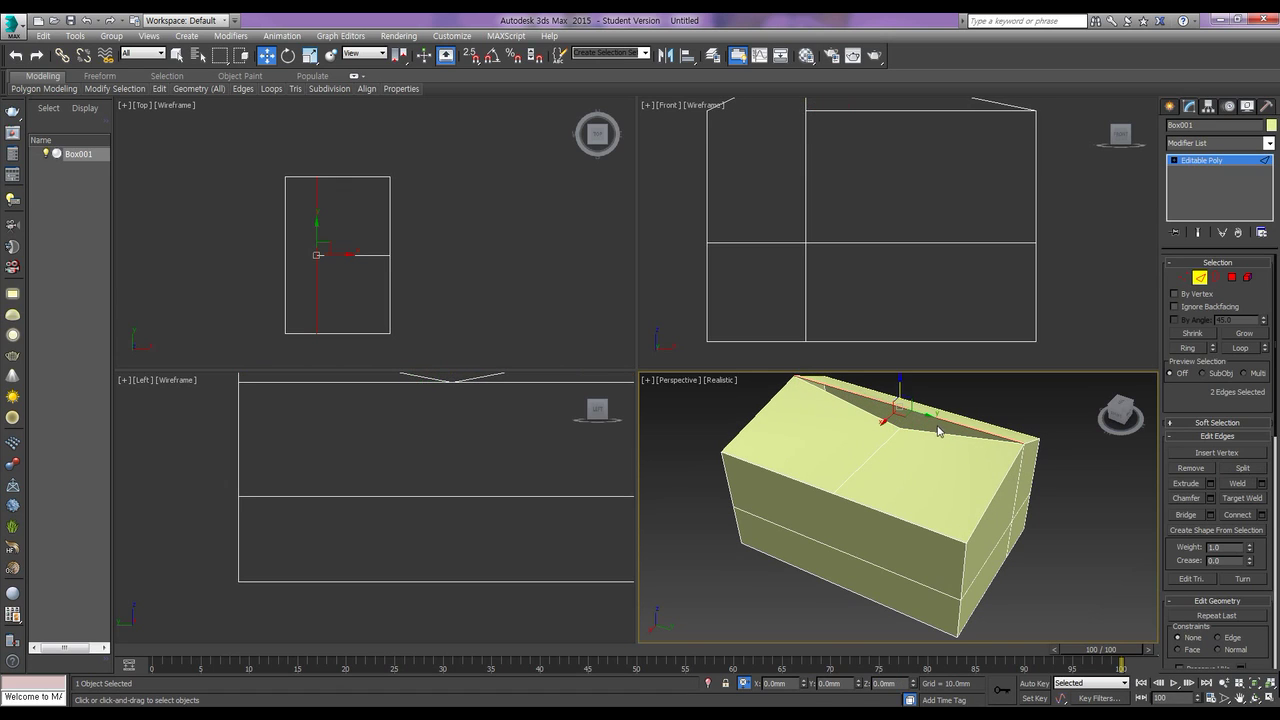
pyautogui.hotkey('ctrl', 'z')
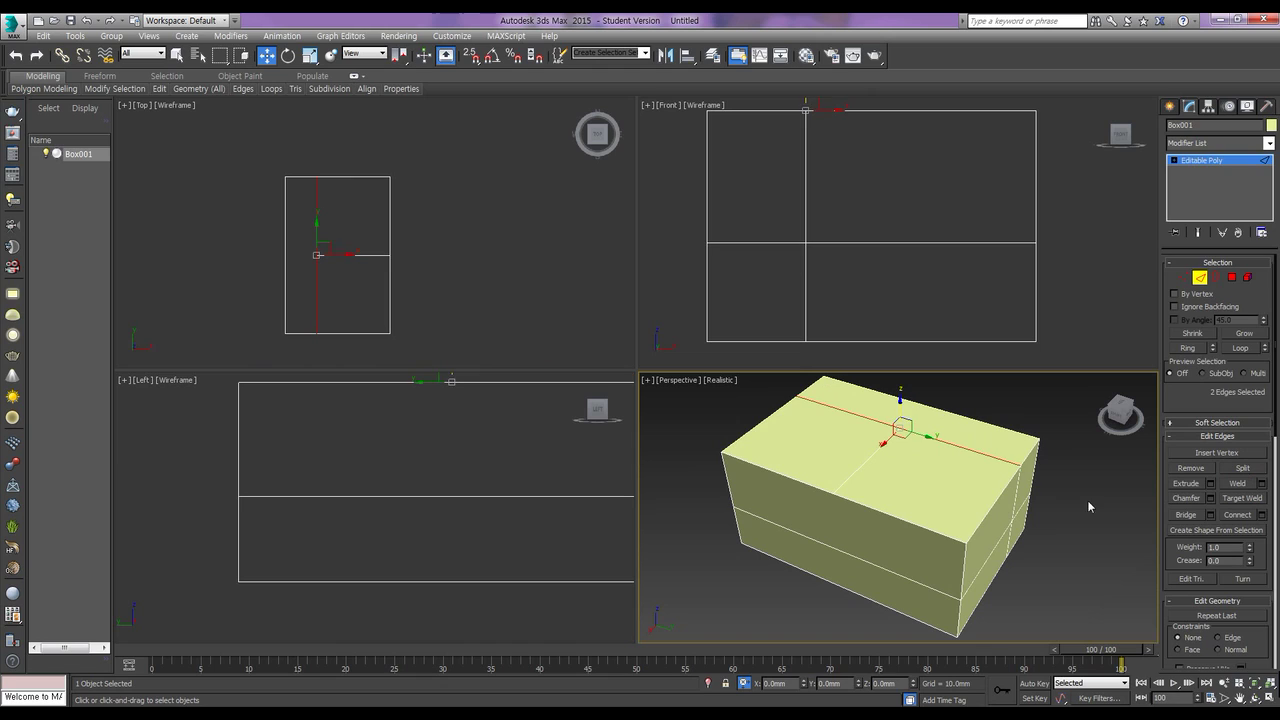
pyautogui.click(1076, 517)
# Step: Lower the crosswise connecting edge on the top face by 16 mm, using a Y offset of -16 in the Front view
pyautogui.click(865, 459)
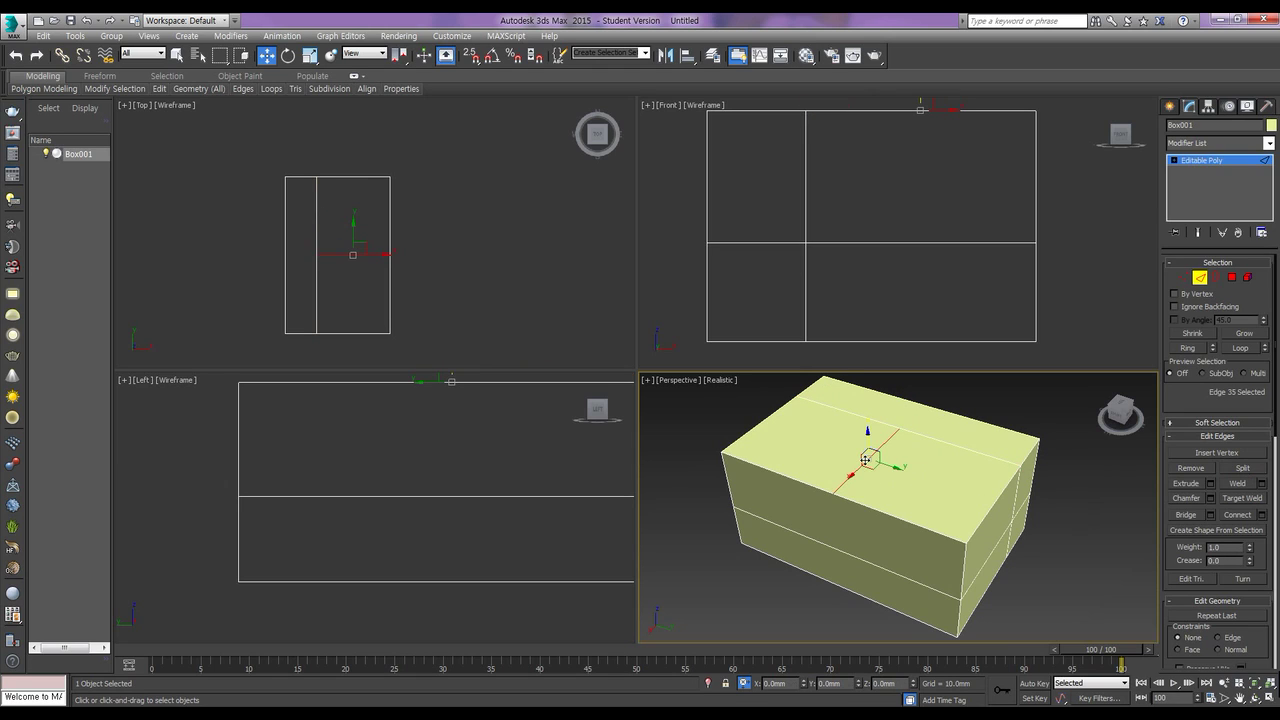
pyautogui.middleClick(872, 186)
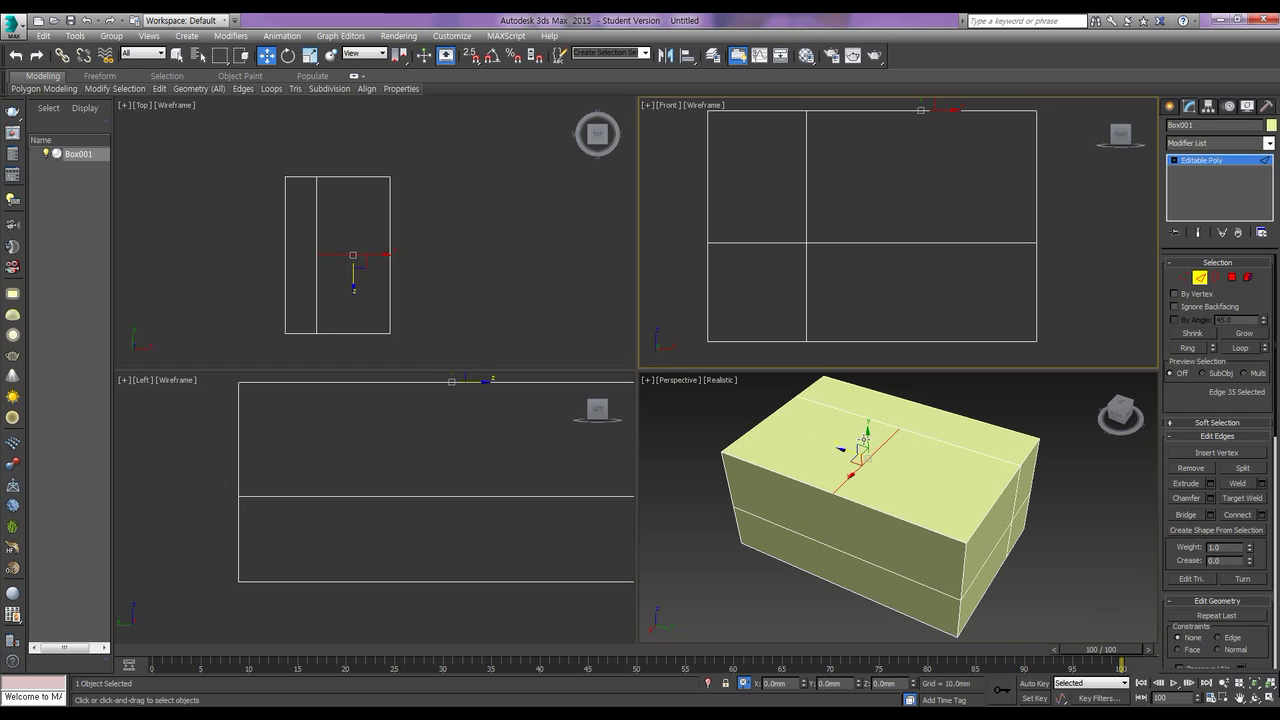
pyautogui.moveTo(925, 234); pyautogui.dragTo(898, 308, button='middle')
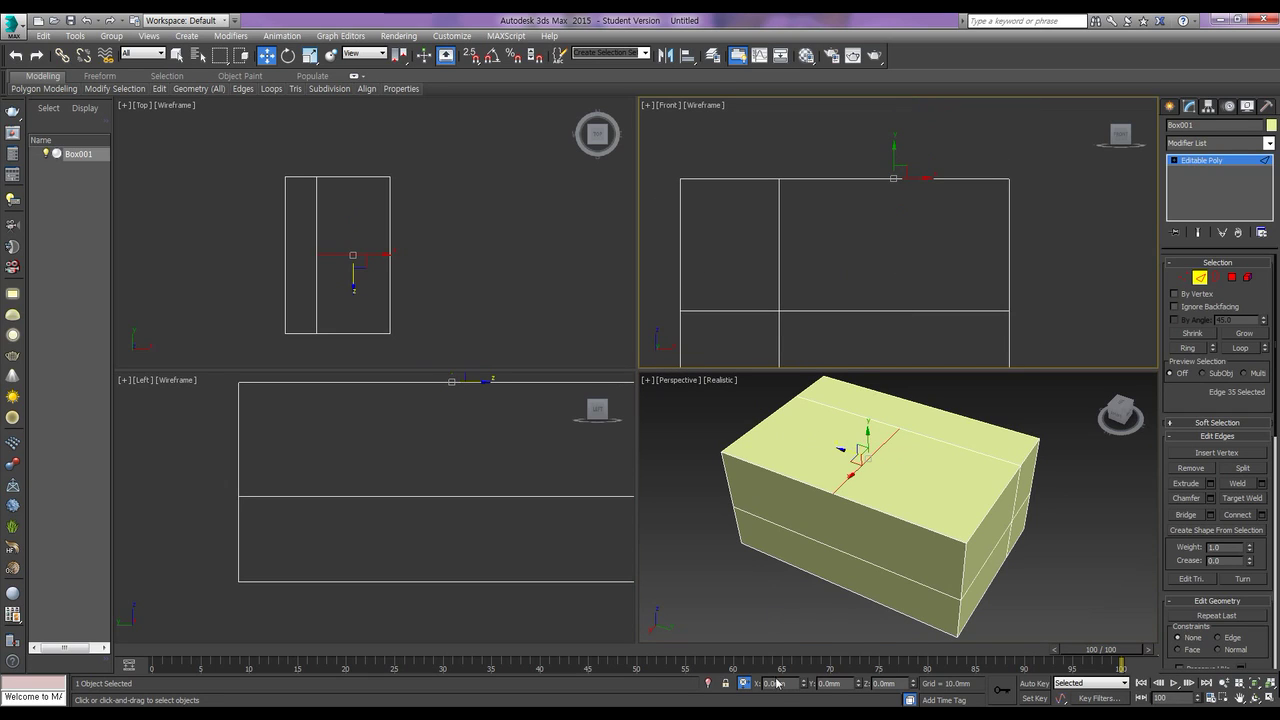
pyautogui.click(833, 683)
pyautogui.press('BackSpace')
pyautogui.write('-16')
pyautogui.press('Return')
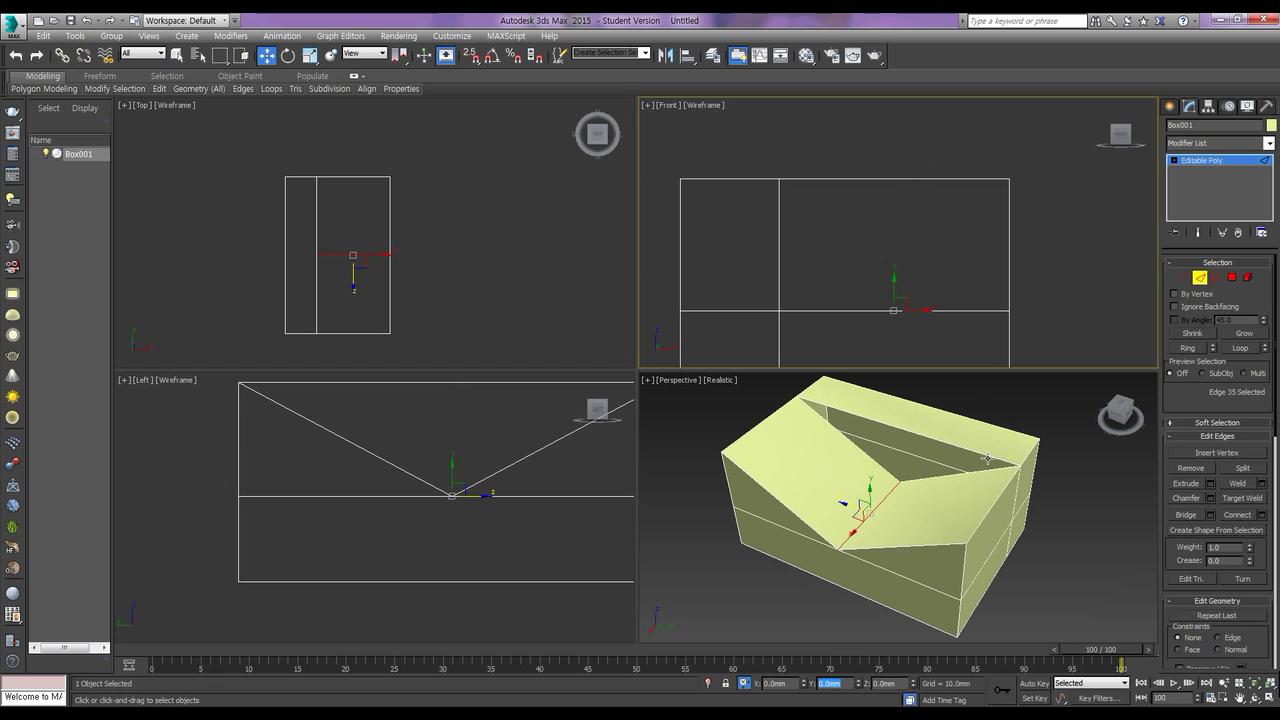
# Step: Select the two outer top corner vertices and snap them onto the lengthwise dividing edge in the Top view
pyautogui.click(1185, 279)
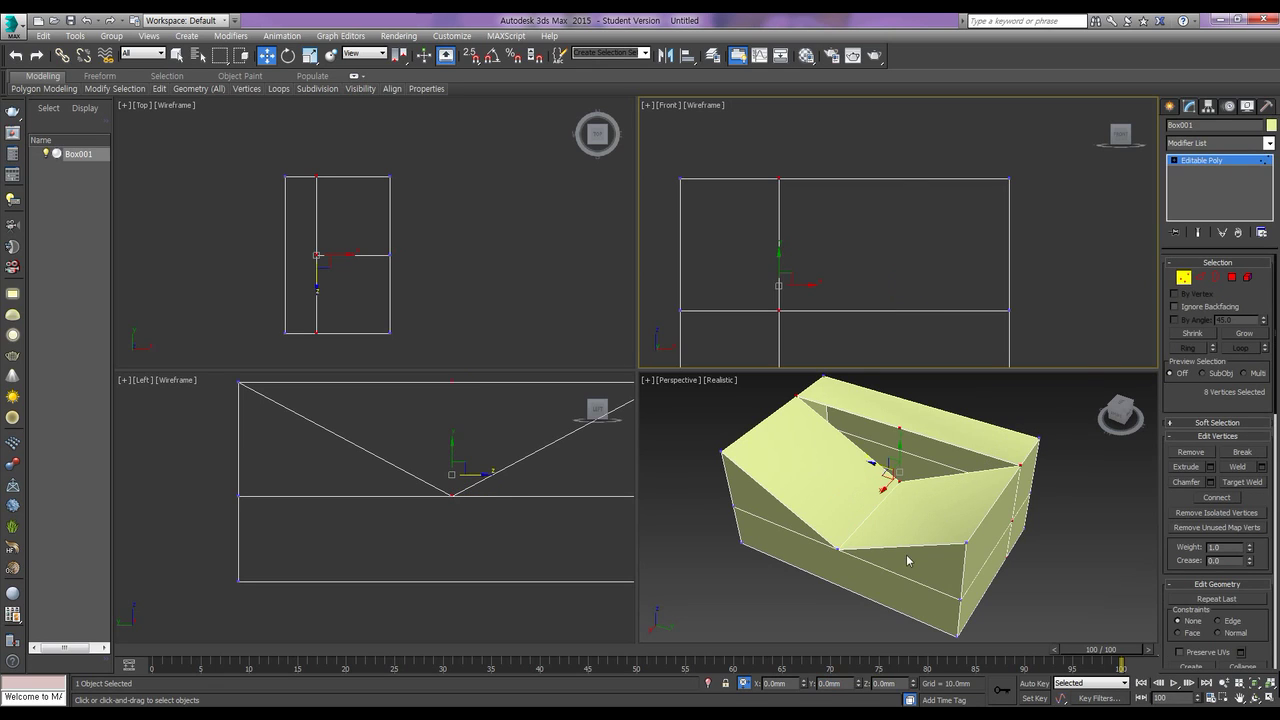
pyautogui.click(965, 541)
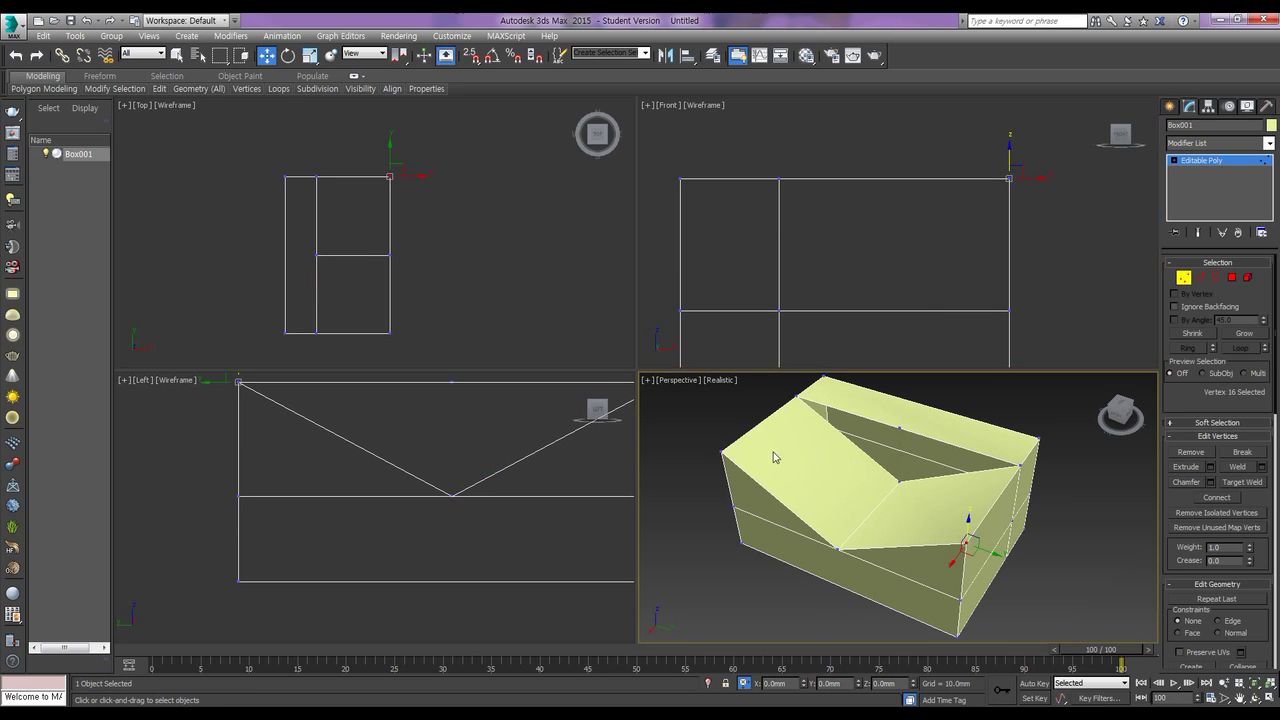
pyautogui.keyDown('ctrl'); pyautogui.click(720, 451); pyautogui.keyUp('ctrl')
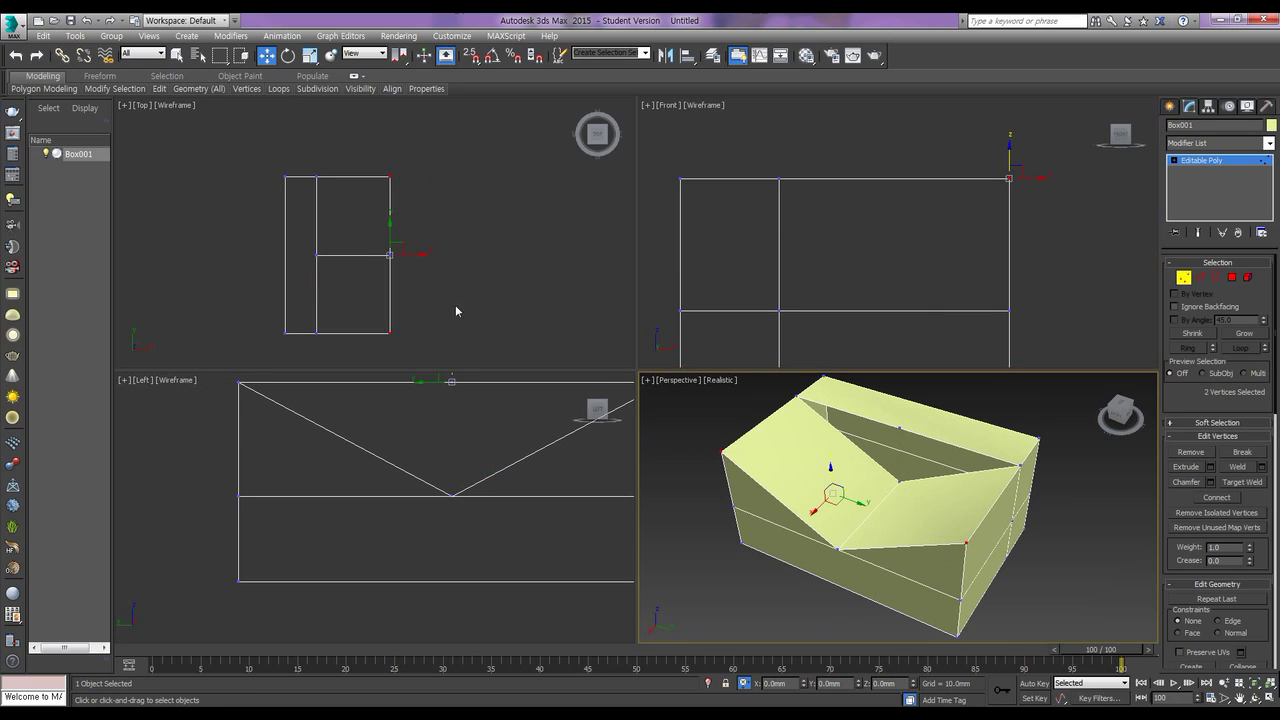
pyautogui.rightClick(431, 271)
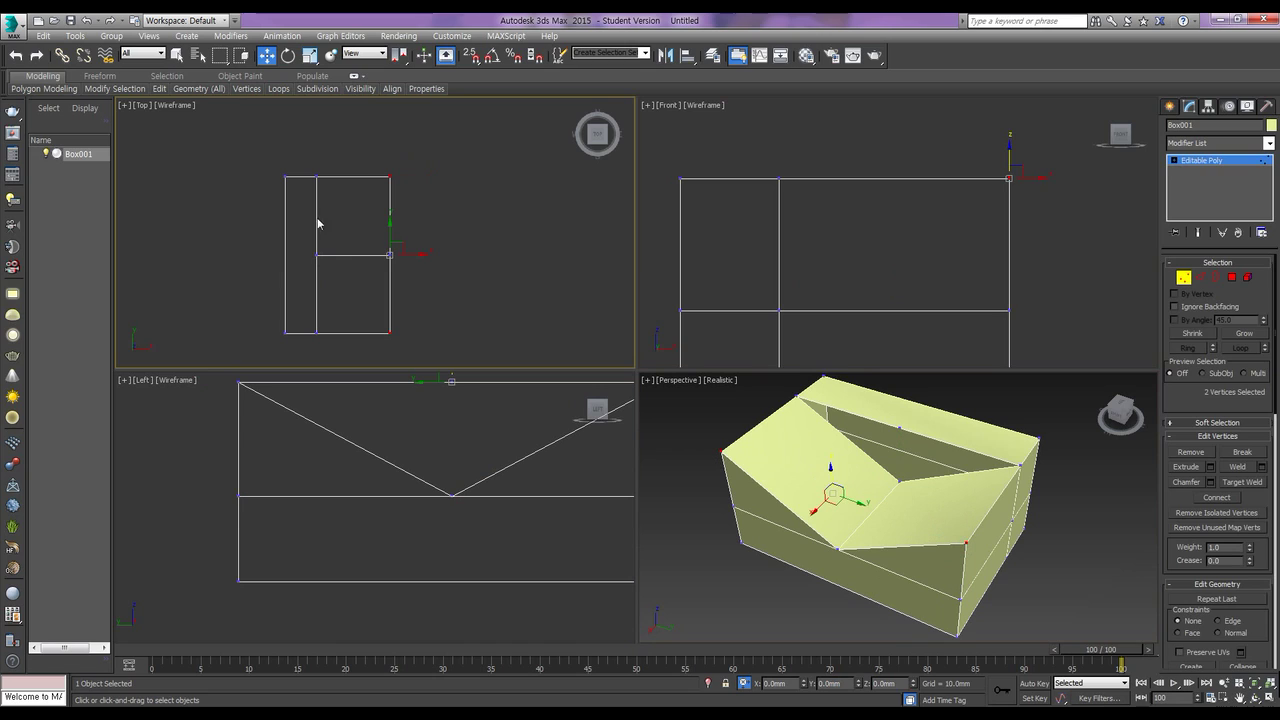
pyautogui.click(786, 683)
pyautogui.moveTo(414, 256); pyautogui.dragTo(319, 334)
pyautogui.rightClick(319, 334)
pyautogui.click(475, 58)
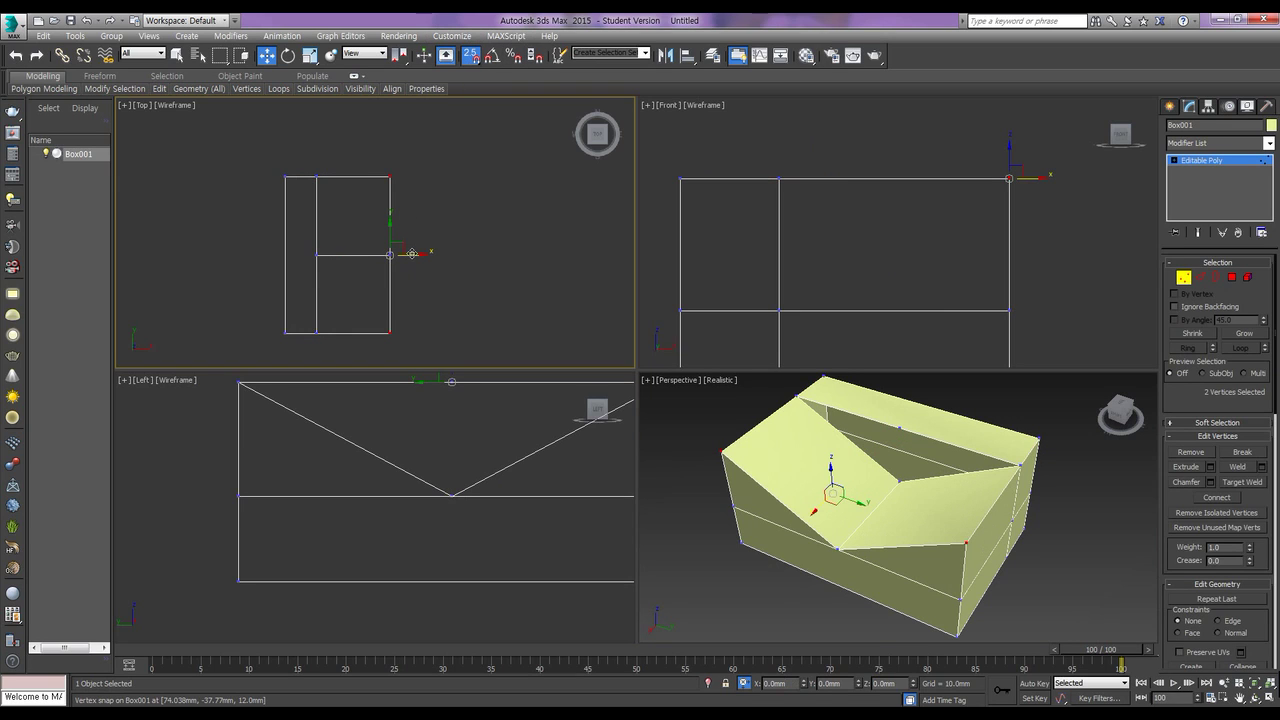
pyautogui.moveTo(411, 256); pyautogui.dragTo(316, 334)
# Step: Offset the two selected top vertices along X, partway back toward the block's outer edge
pyautogui.click(790, 688)
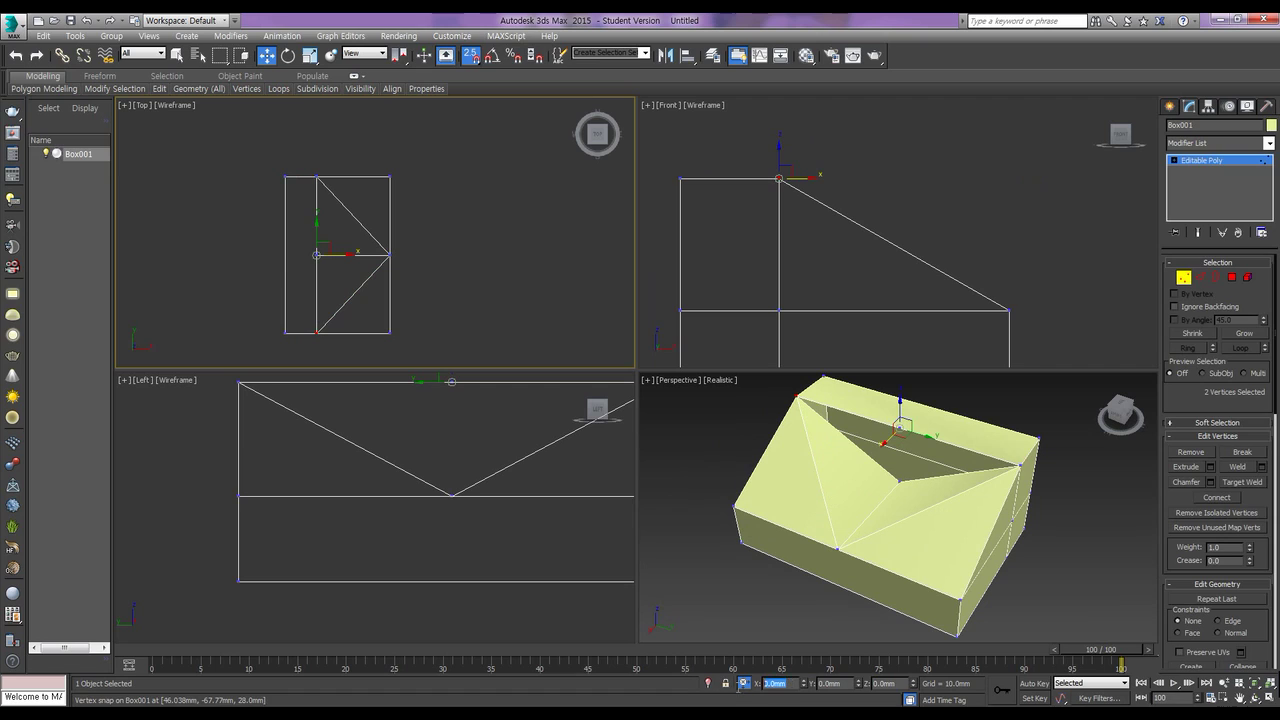
pyautogui.write('50')
pyautogui.press('Return')
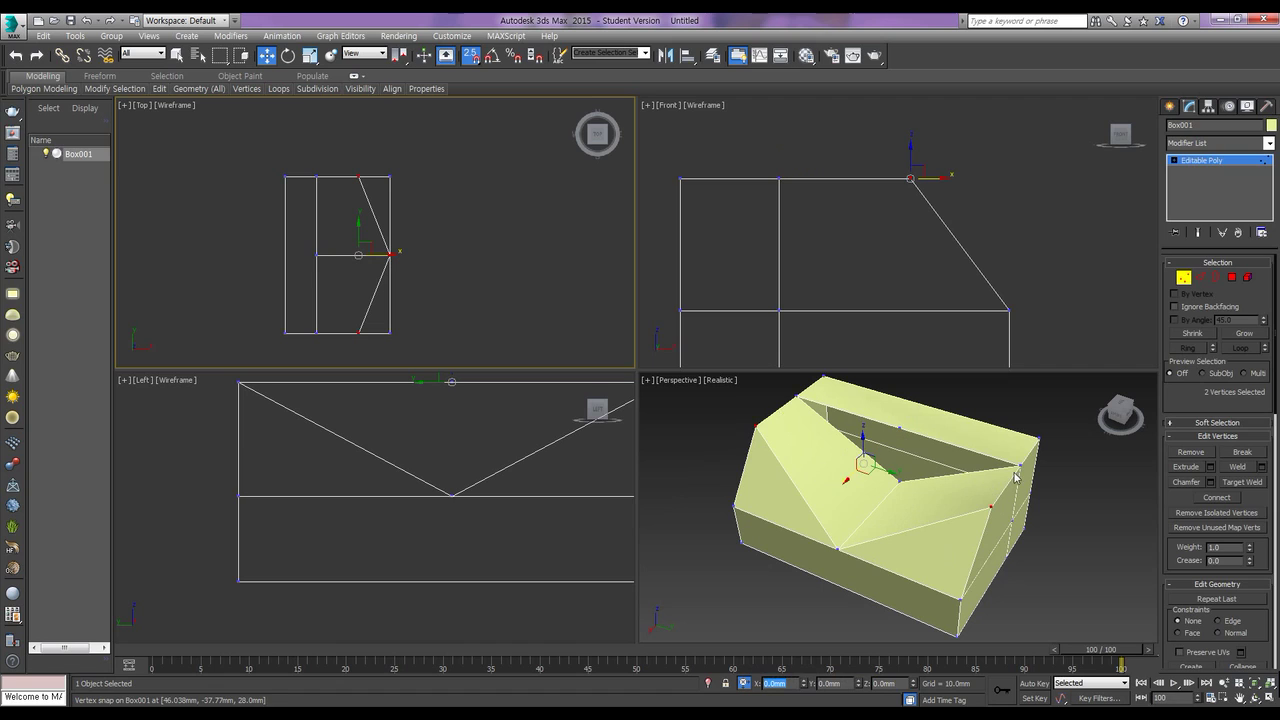
# Step: Cap the open triangular border at the inner end of the V notch
pyautogui.click(1203, 277)
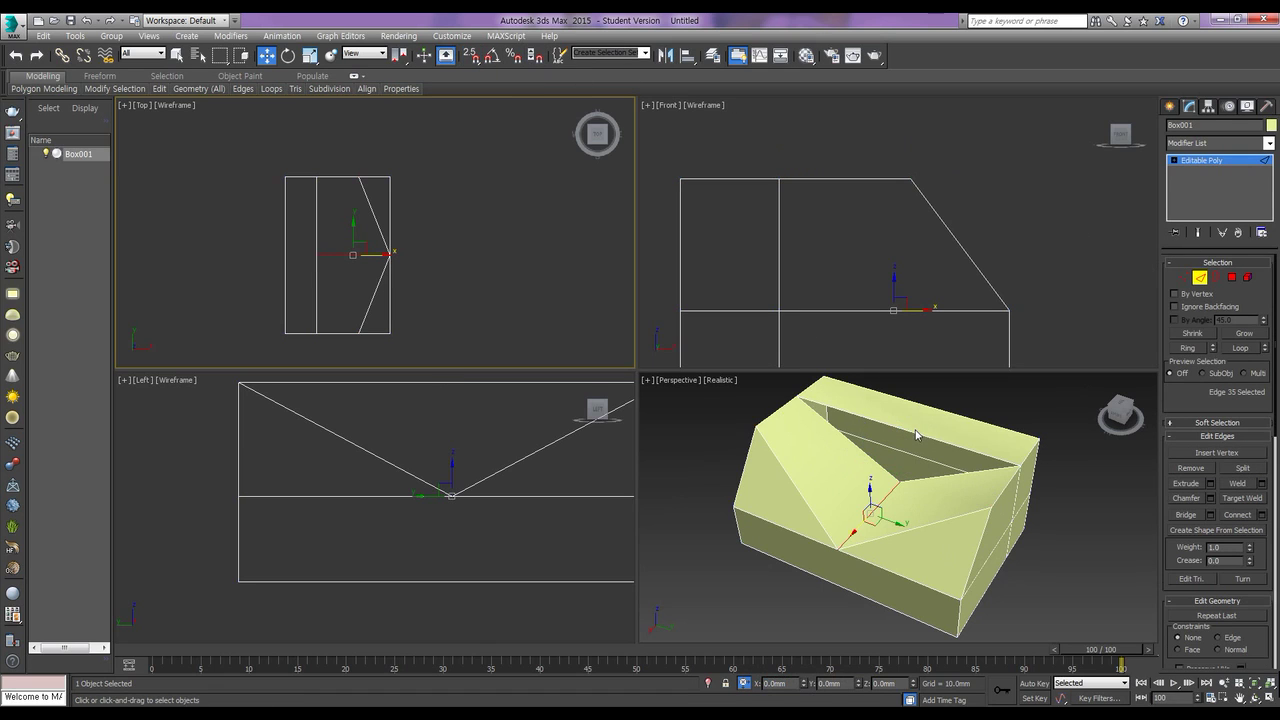
pyautogui.click(1216, 278)
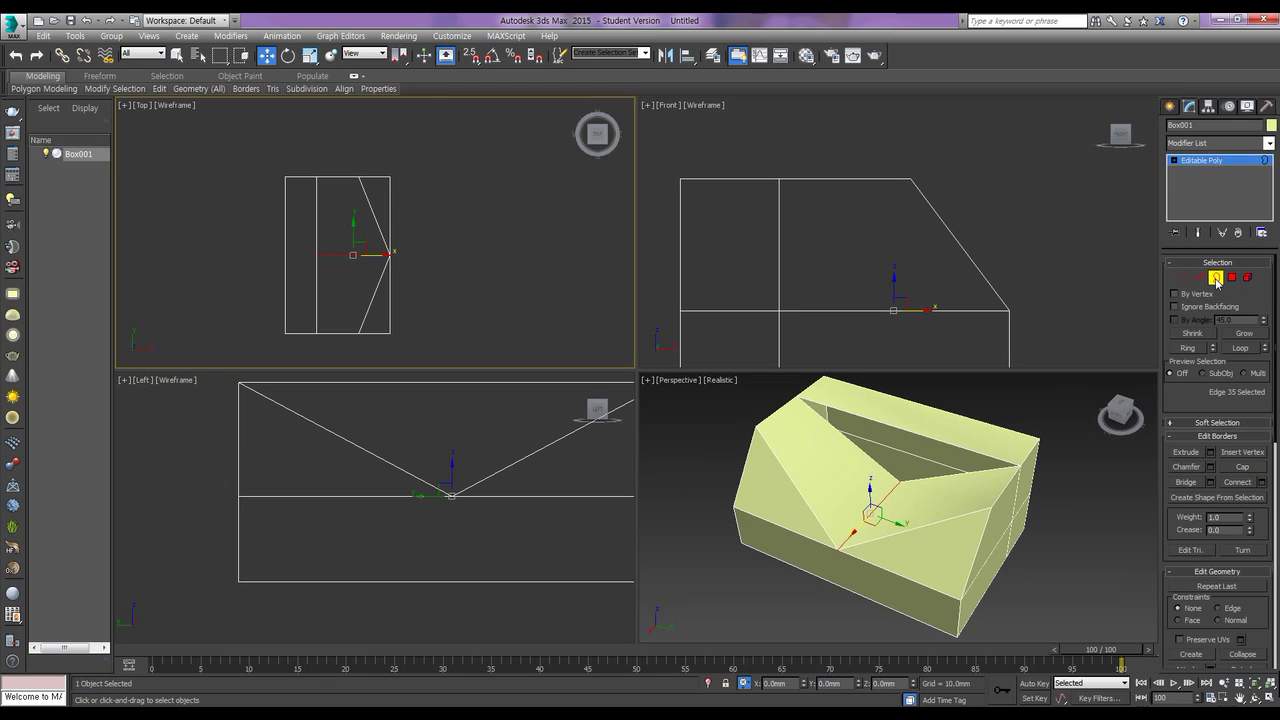
pyautogui.click(934, 442)
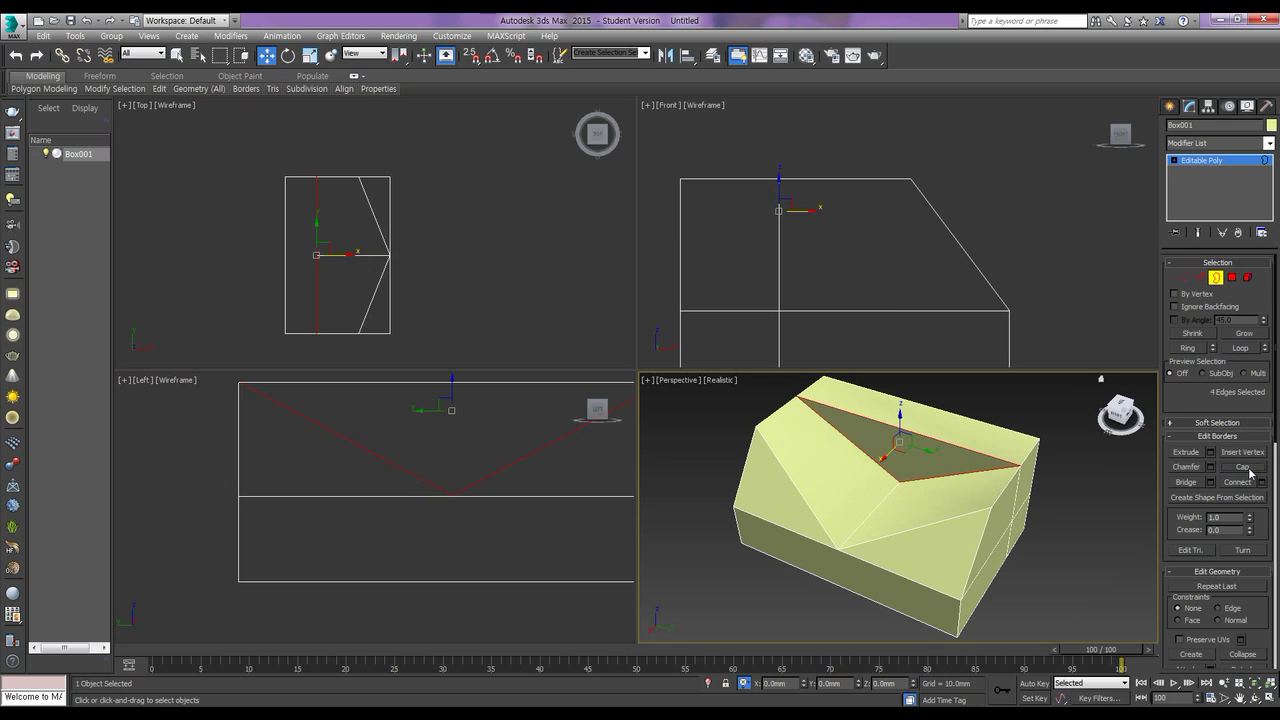
pyautogui.click(1067, 510)
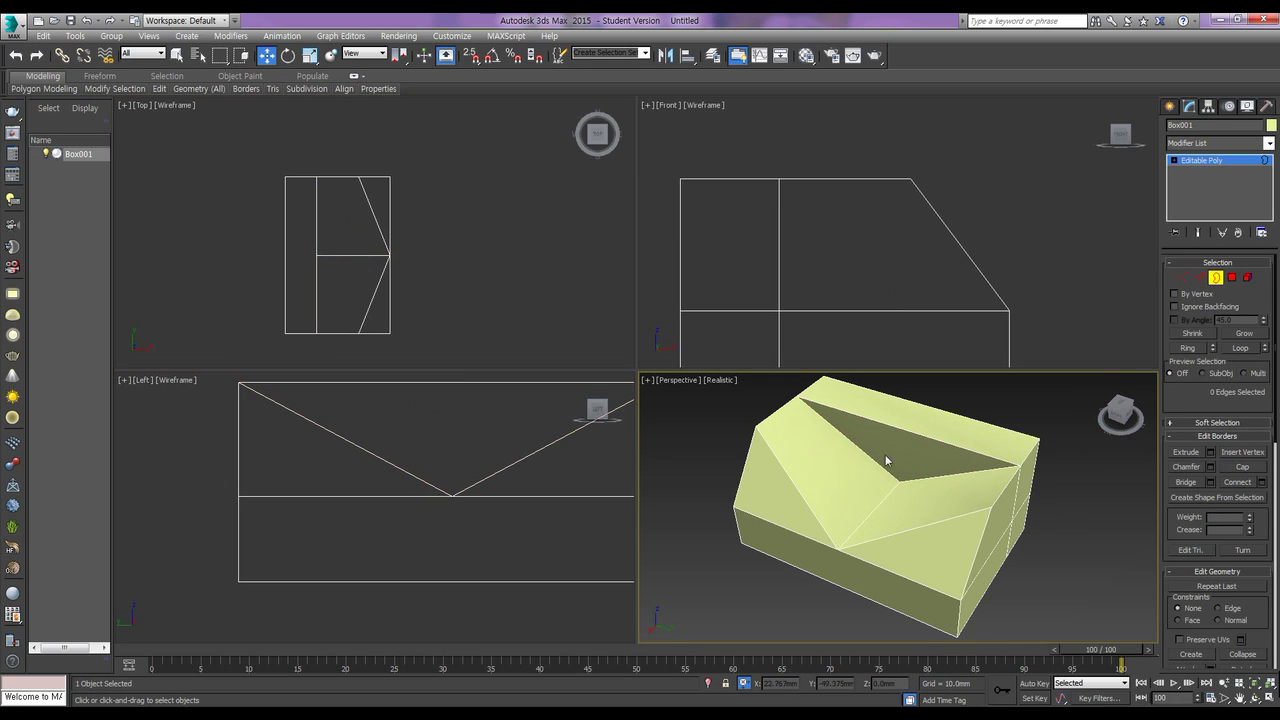
# Step: Try raising the vertex at the notch's outer end, and undo the move
pyautogui.keyDown('alt'); pyautogui.moveTo(934, 480); pyautogui.dragTo(955, 457, button='middle'); pyautogui.keyUp('alt')
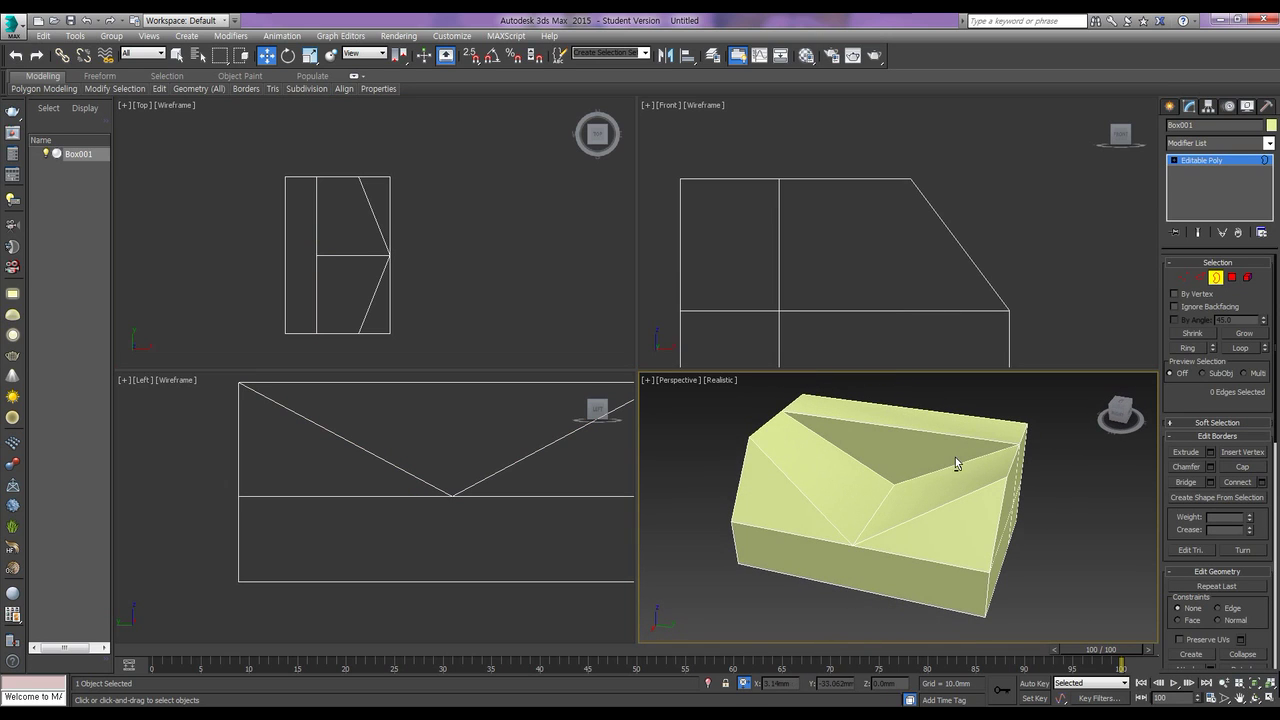
pyautogui.click(1183, 277)
pyautogui.click(853, 545)
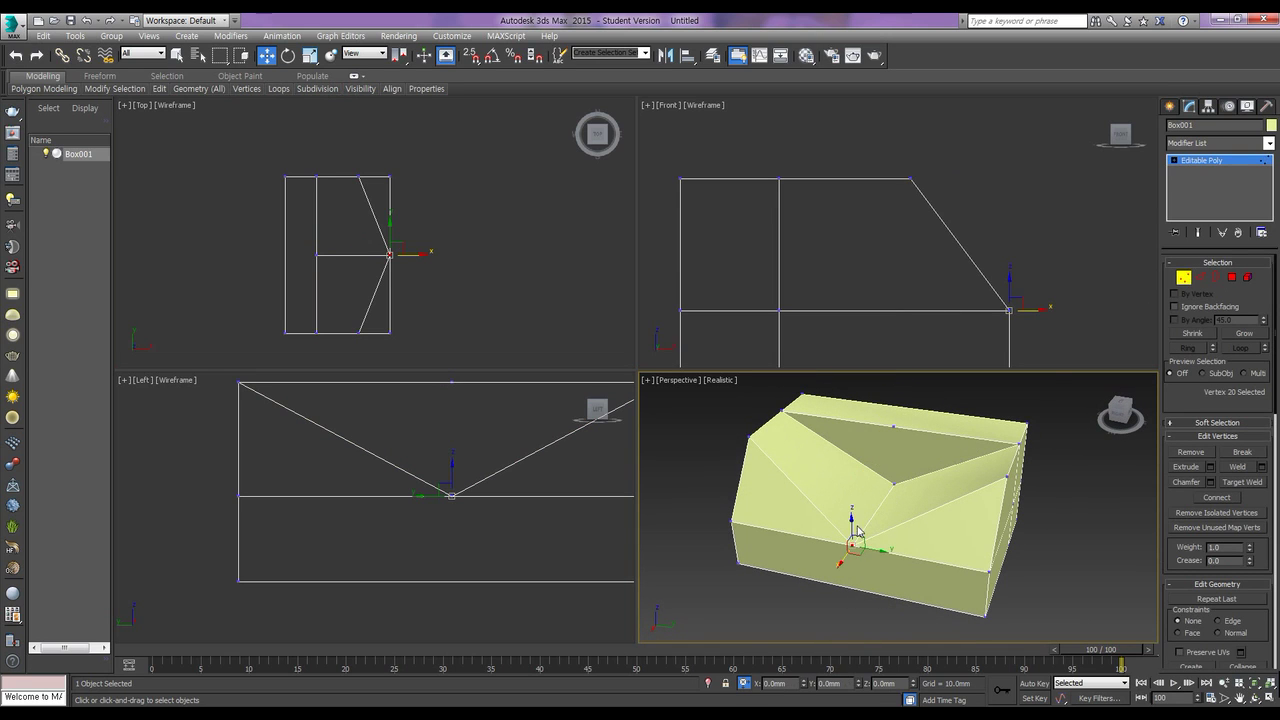
pyautogui.moveTo(853, 532); pyautogui.dragTo(853, 502)
pyautogui.moveTo(902, 533); pyautogui.dragTo(947, 520, button='middle')
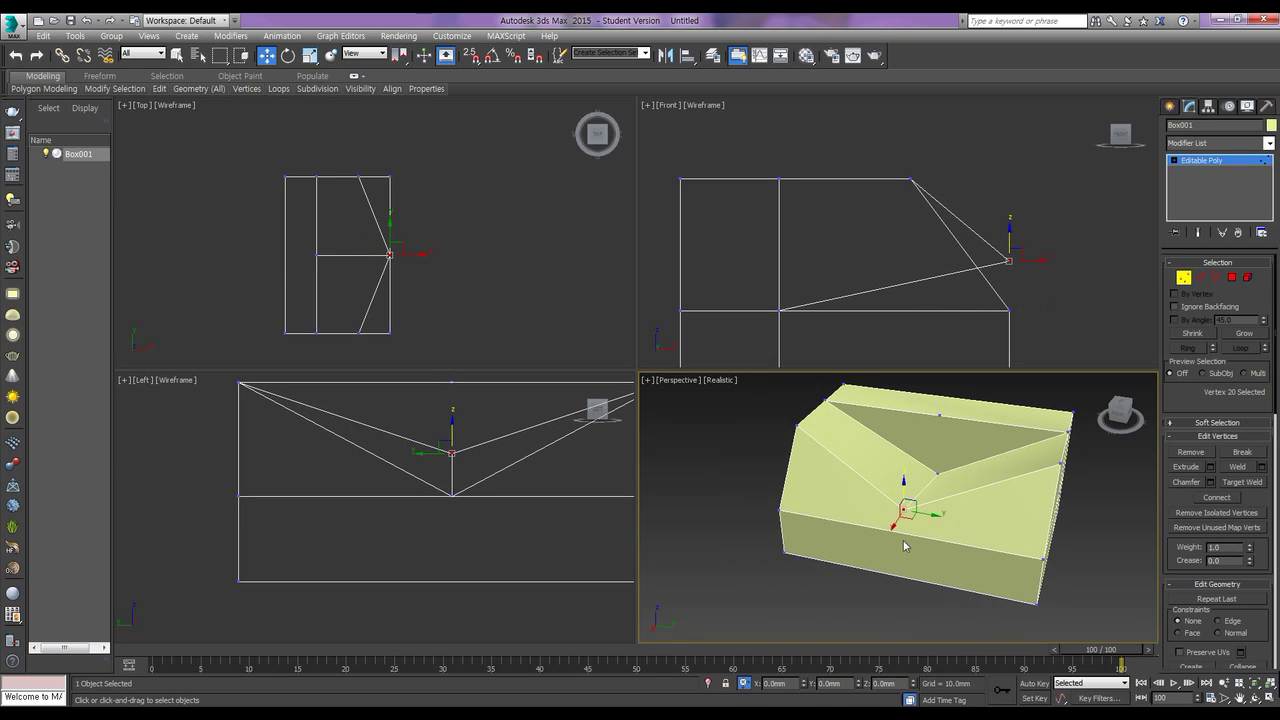
pyautogui.hotkey('ctrl', 'z')
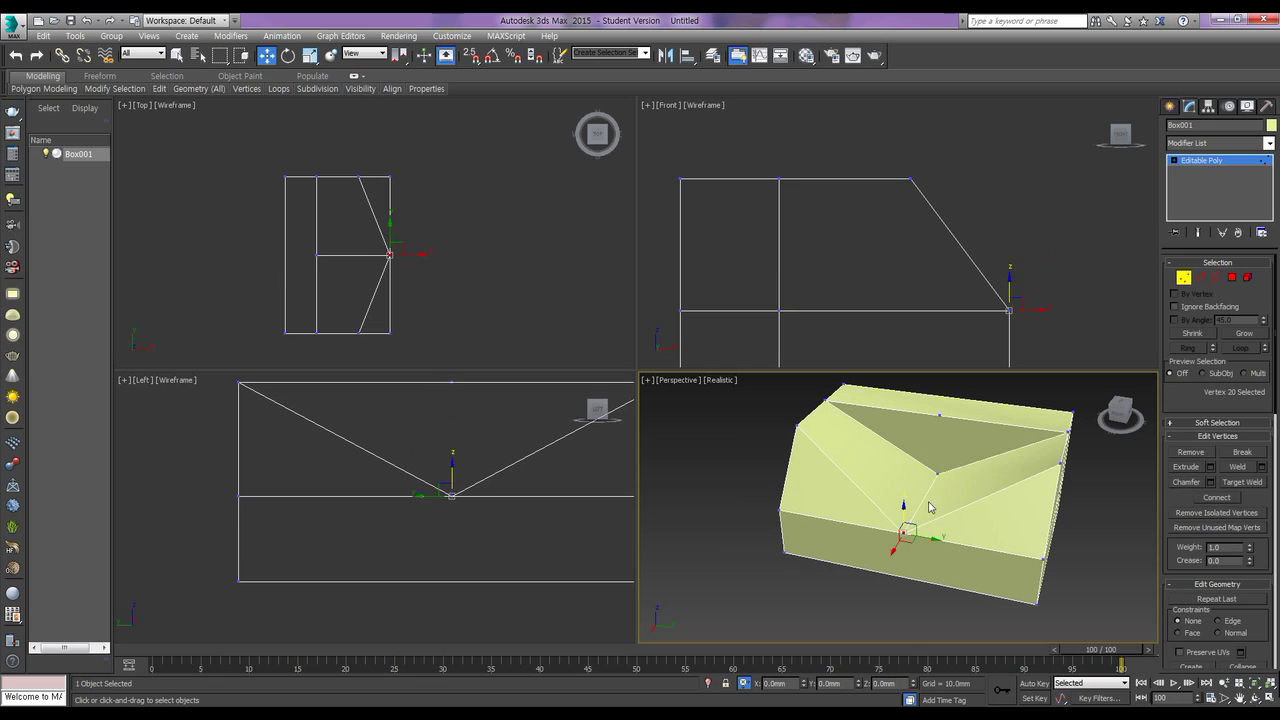
pyautogui.click(1096, 572)
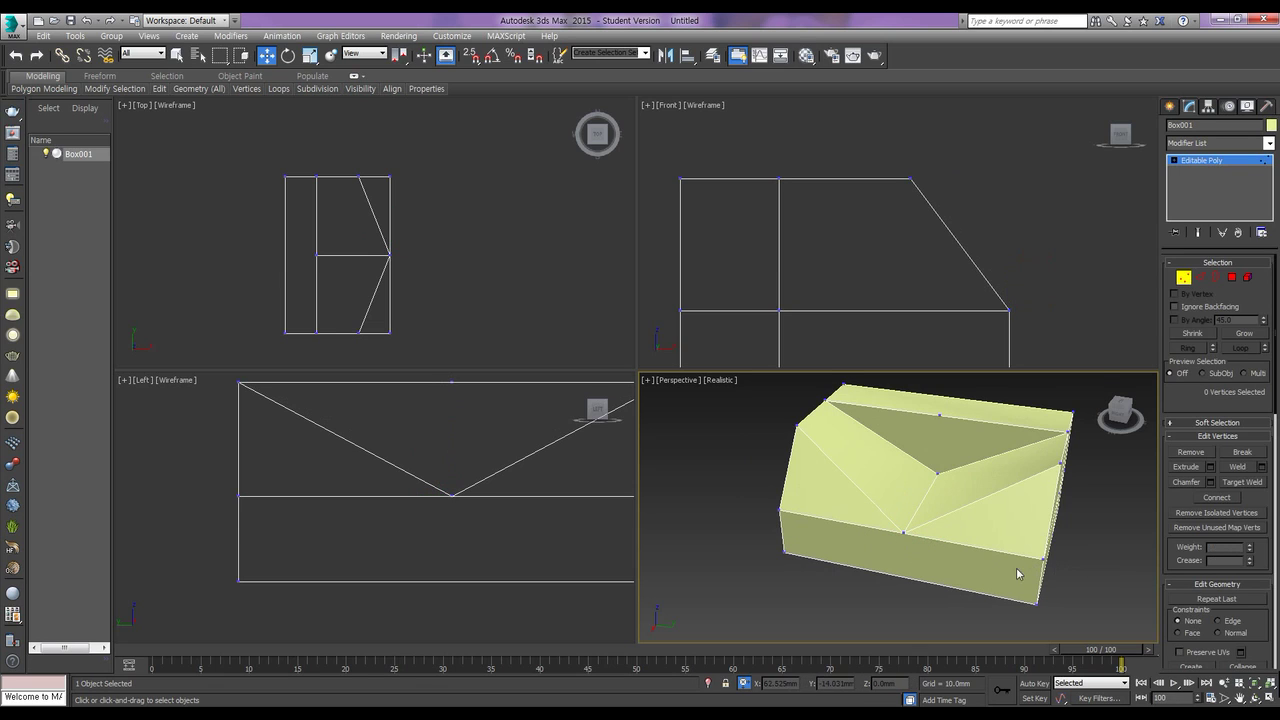
# Step: Insert a vertex on the long outer edge, right beside the notch's outer end vertex
pyautogui.click(1201, 277)
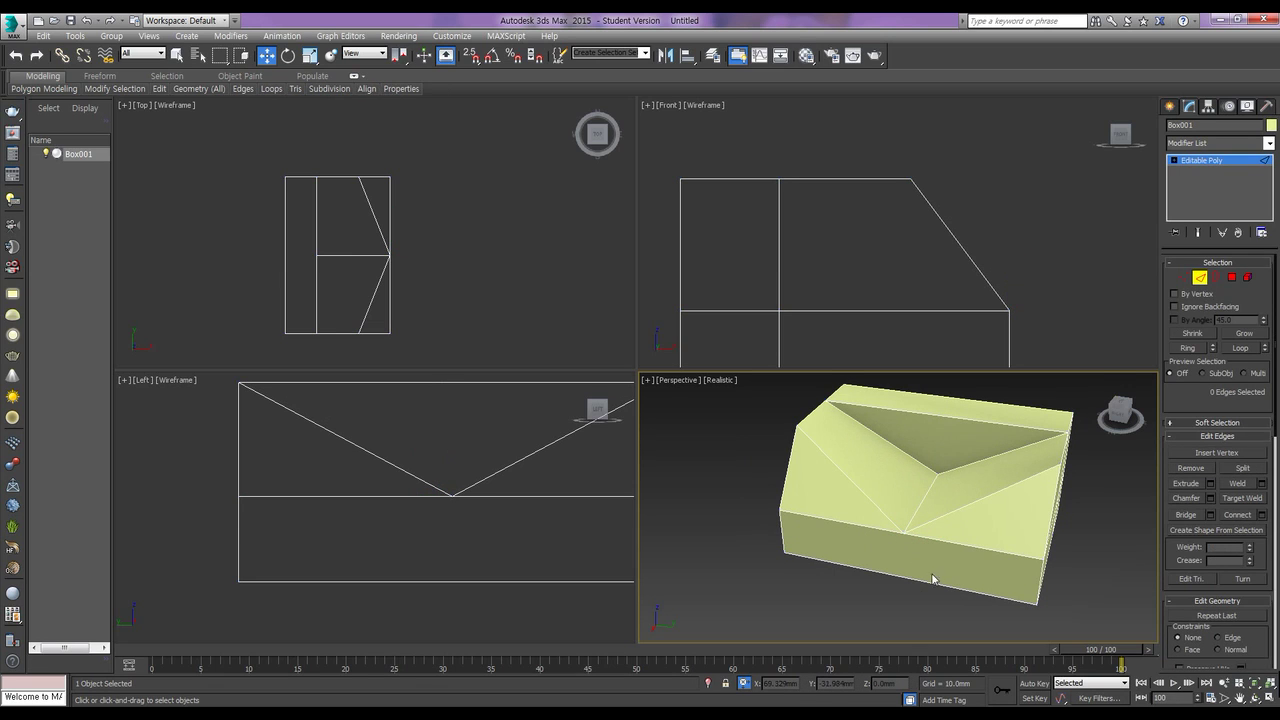
pyautogui.click(953, 545)
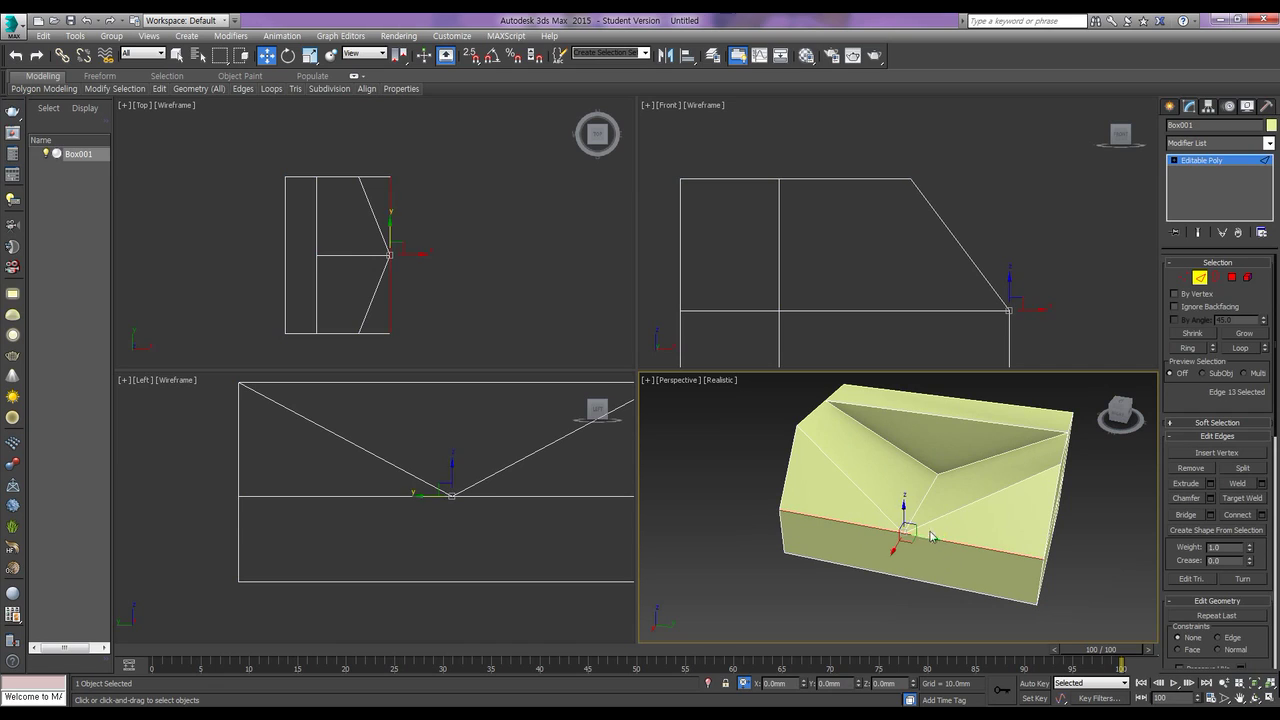
pyautogui.click(1220, 454)
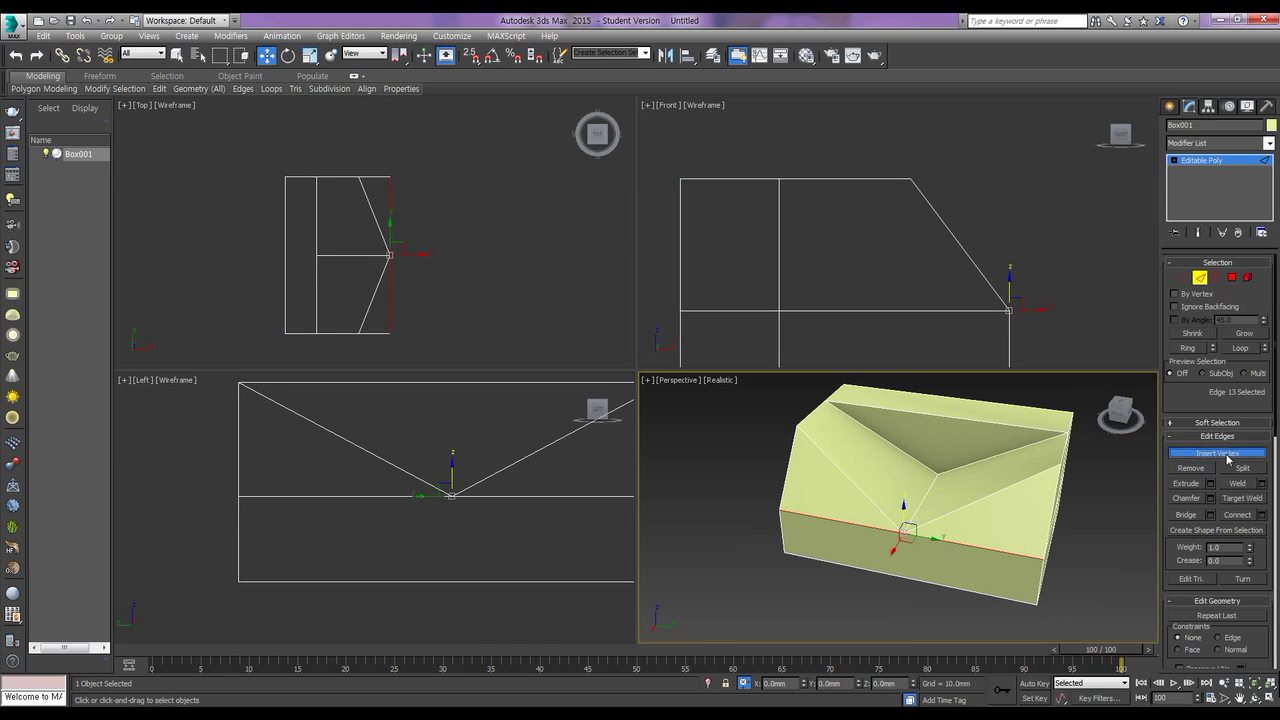
pyautogui.click(906, 534)
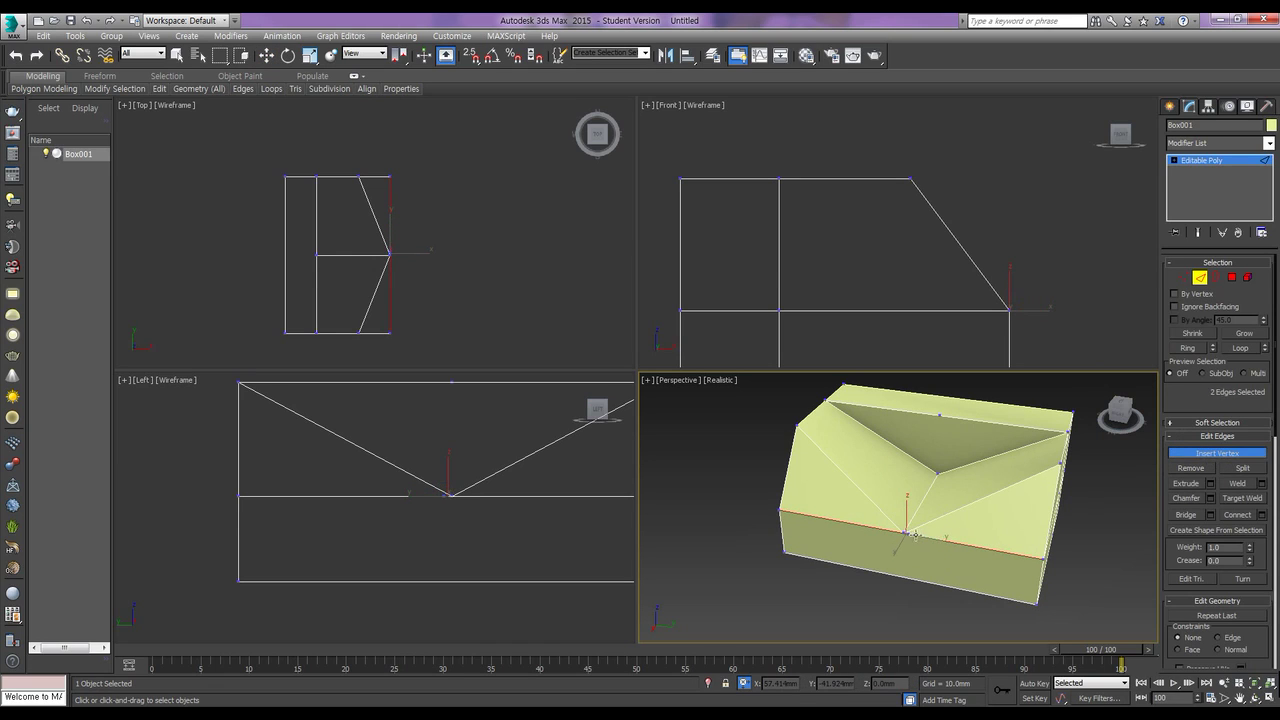
pyautogui.click(1210, 453)
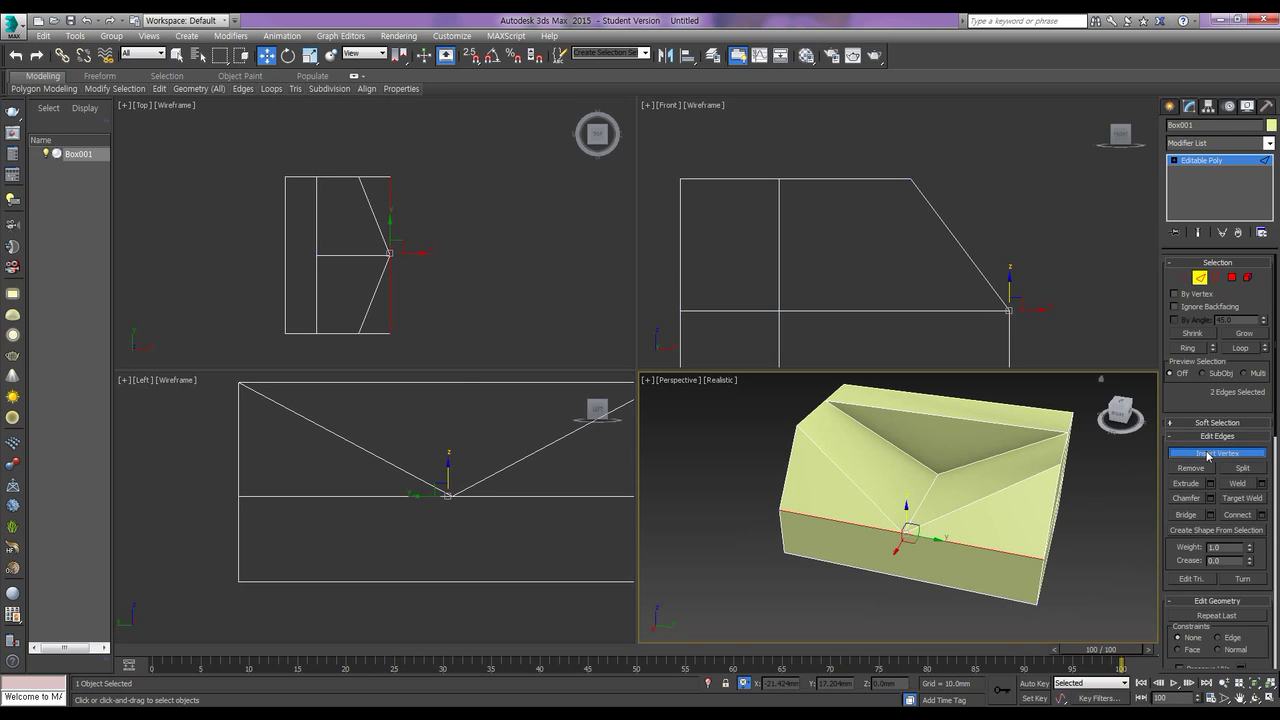
pyautogui.press('w')
# Step: Try Target Weld from the newly inserted edge vertex toward the notch's outer end vertex
pyautogui.scroll(5, 935, 535)
pyautogui.scroll(4, 944, 532)
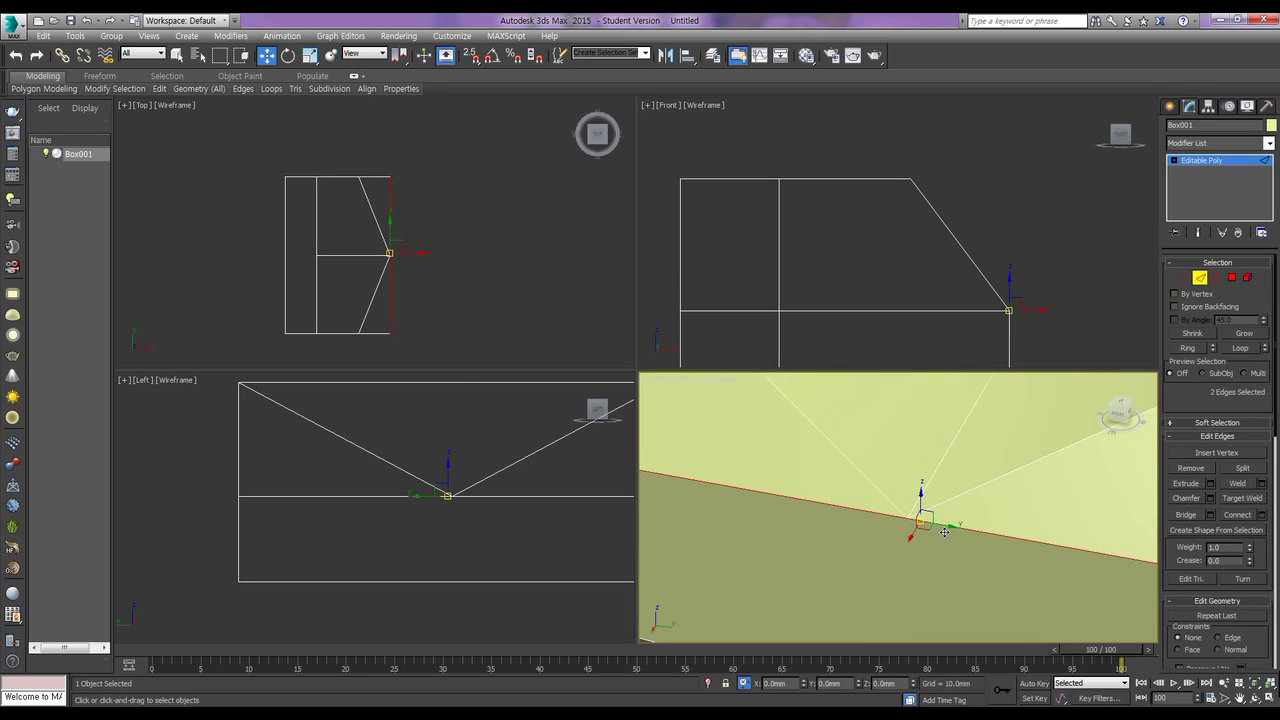
pyautogui.click(1185, 278)
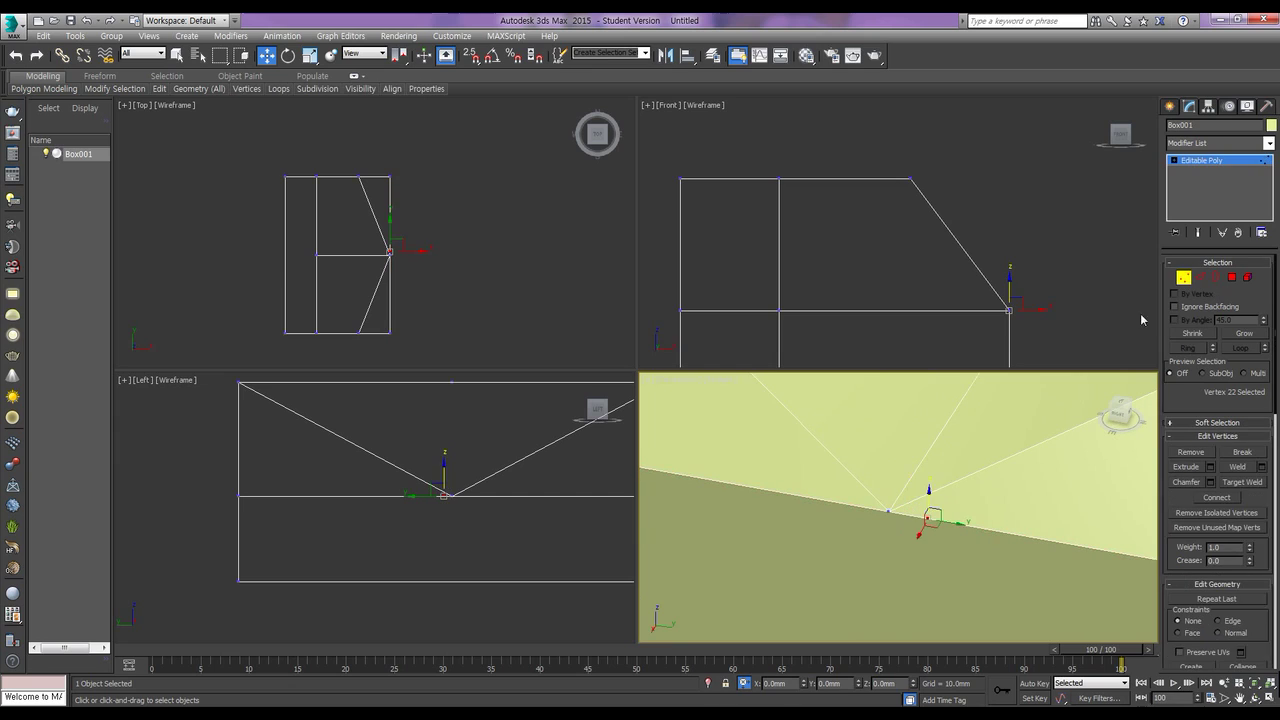
pyautogui.click(930, 521)
pyautogui.click(1246, 483)
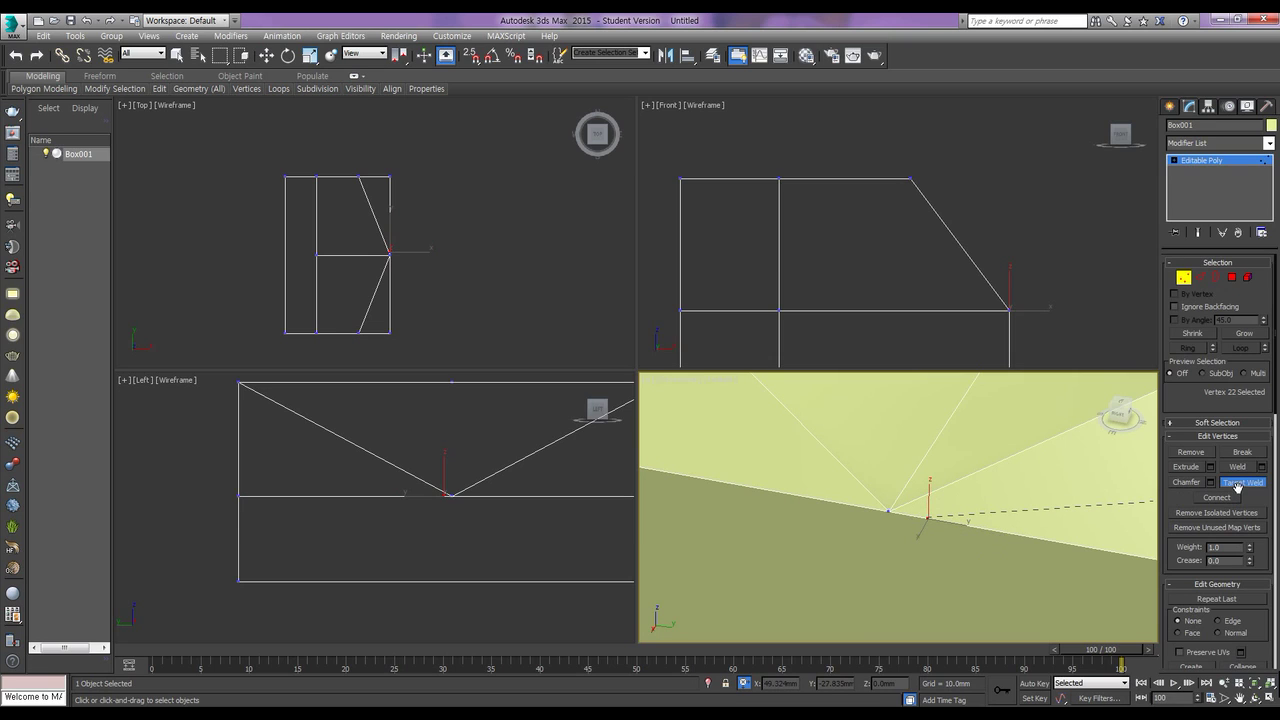
pyautogui.click(1250, 484)
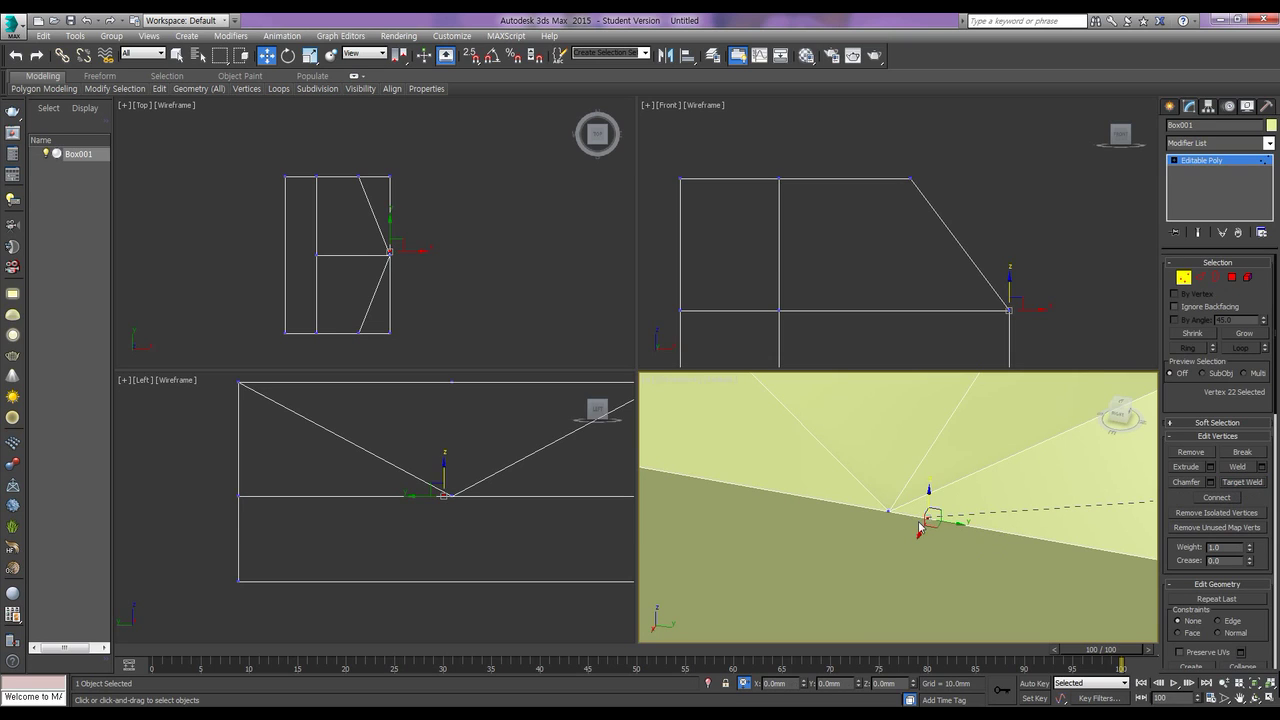
pyautogui.rightClick(950, 516)
pyautogui.click(988, 548)
pyautogui.moveTo(956, 553); pyautogui.dragTo(828, 504, button='middle')
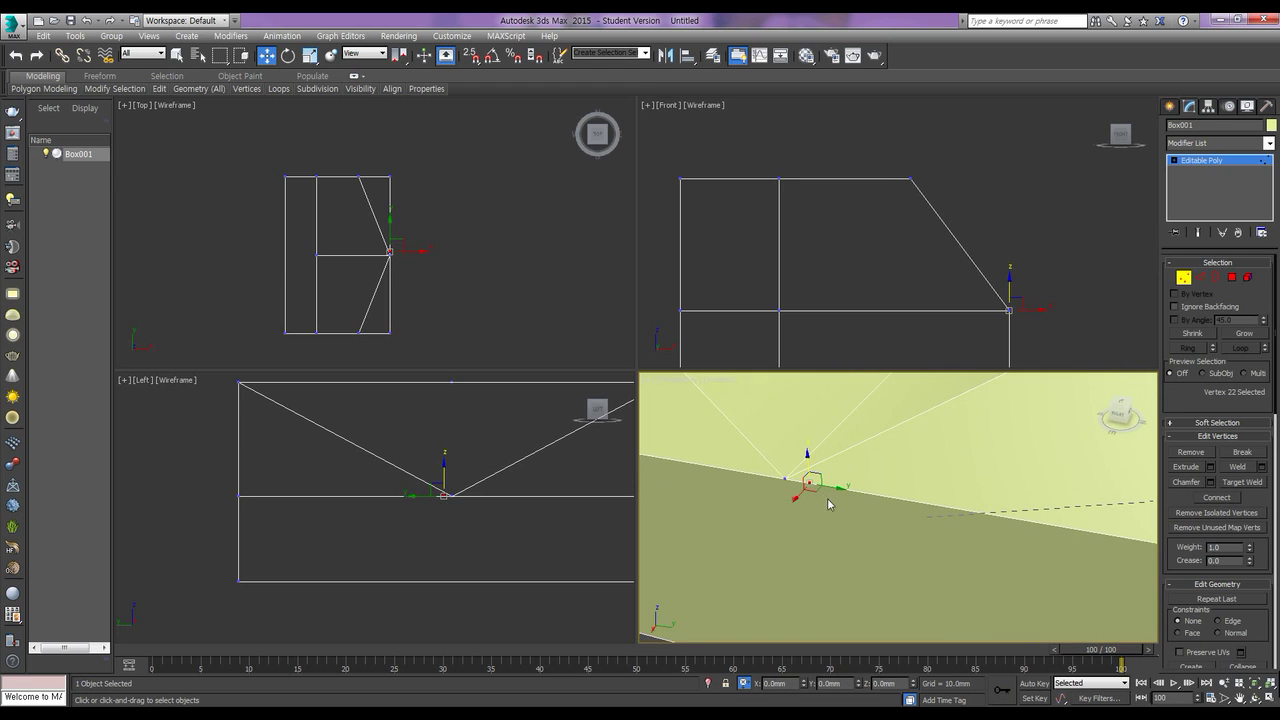
pyautogui.moveTo(896, 541); pyautogui.dragTo(893, 539, button='middle')
pyautogui.click(826, 615)
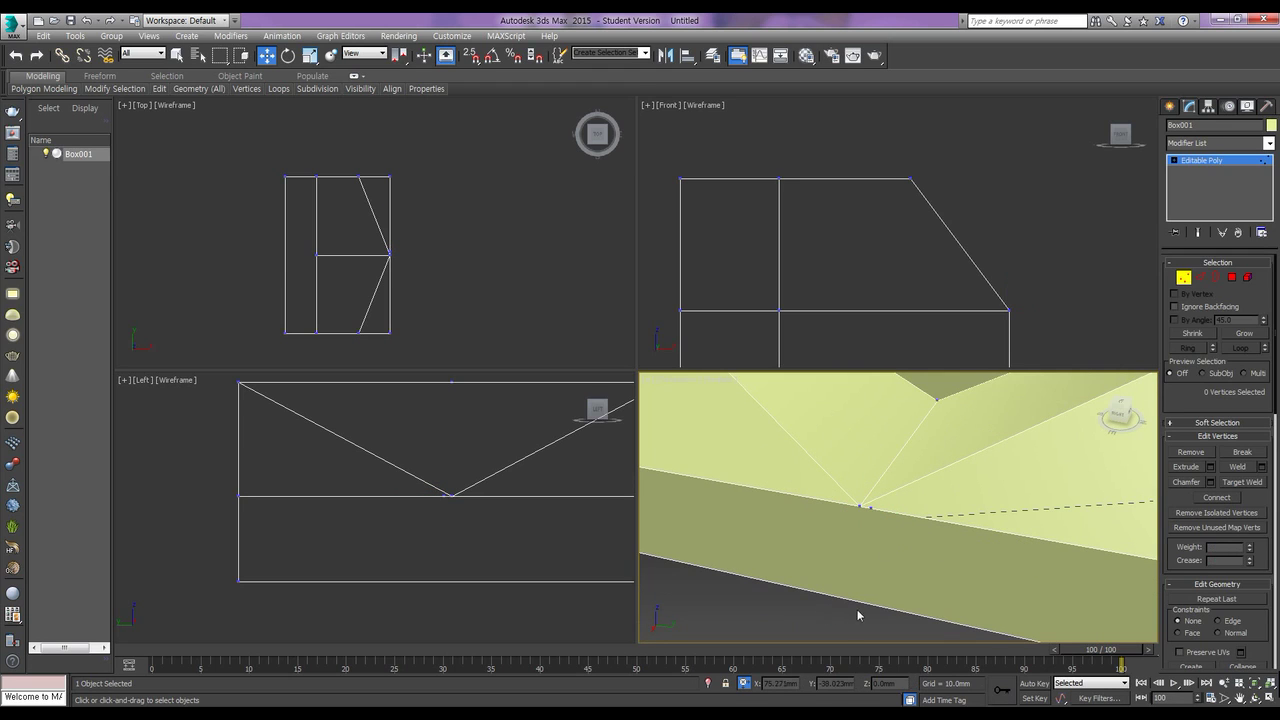
pyautogui.click(1246, 484)
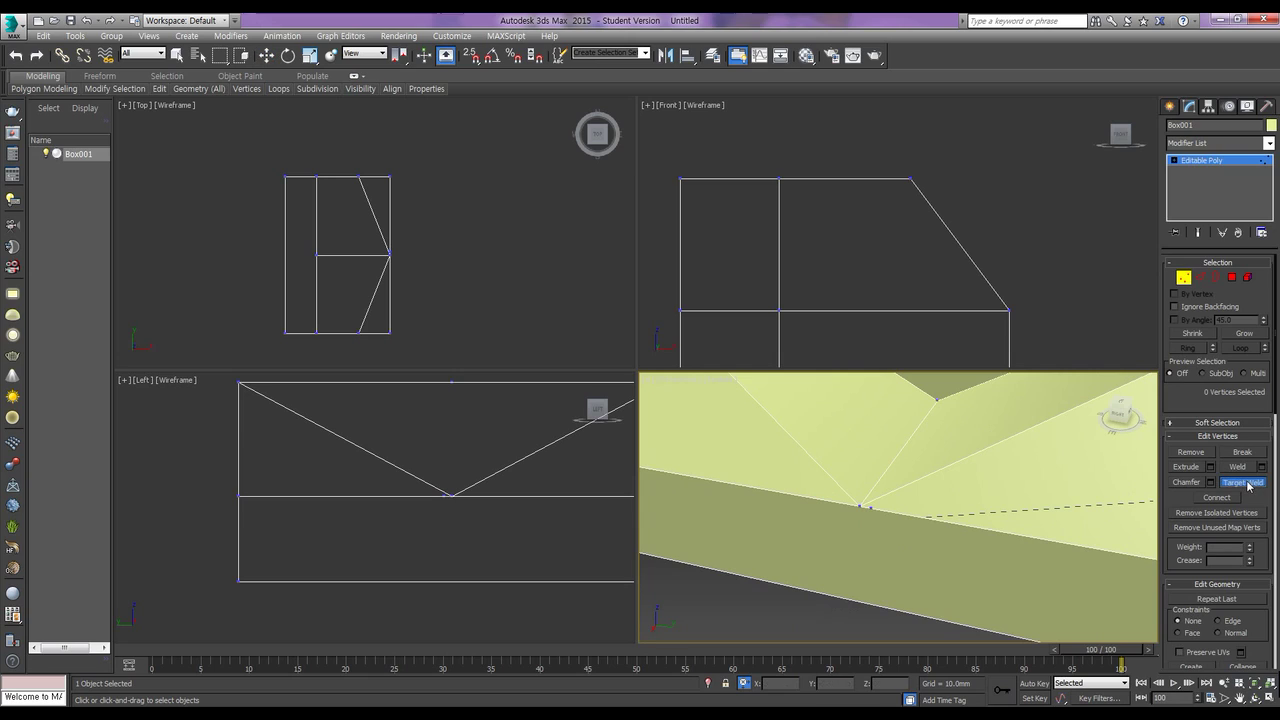
pyautogui.rightClick(797, 628)
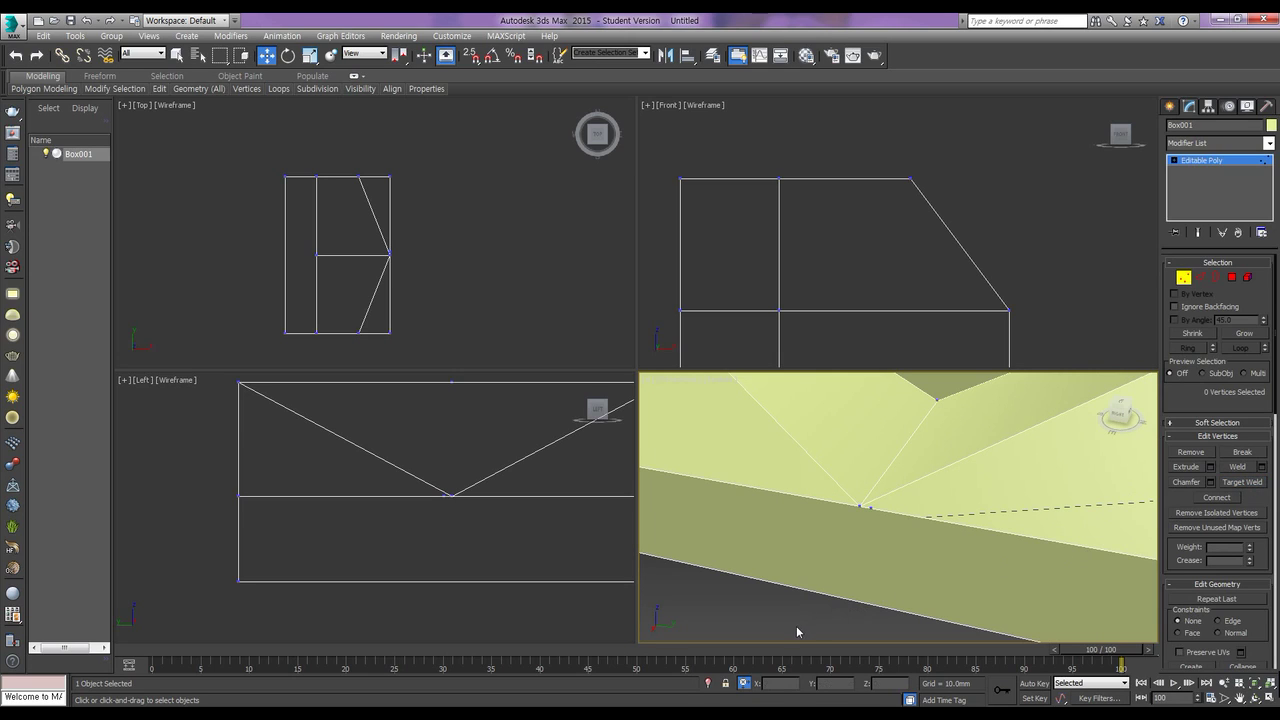
pyautogui.click(1255, 485)
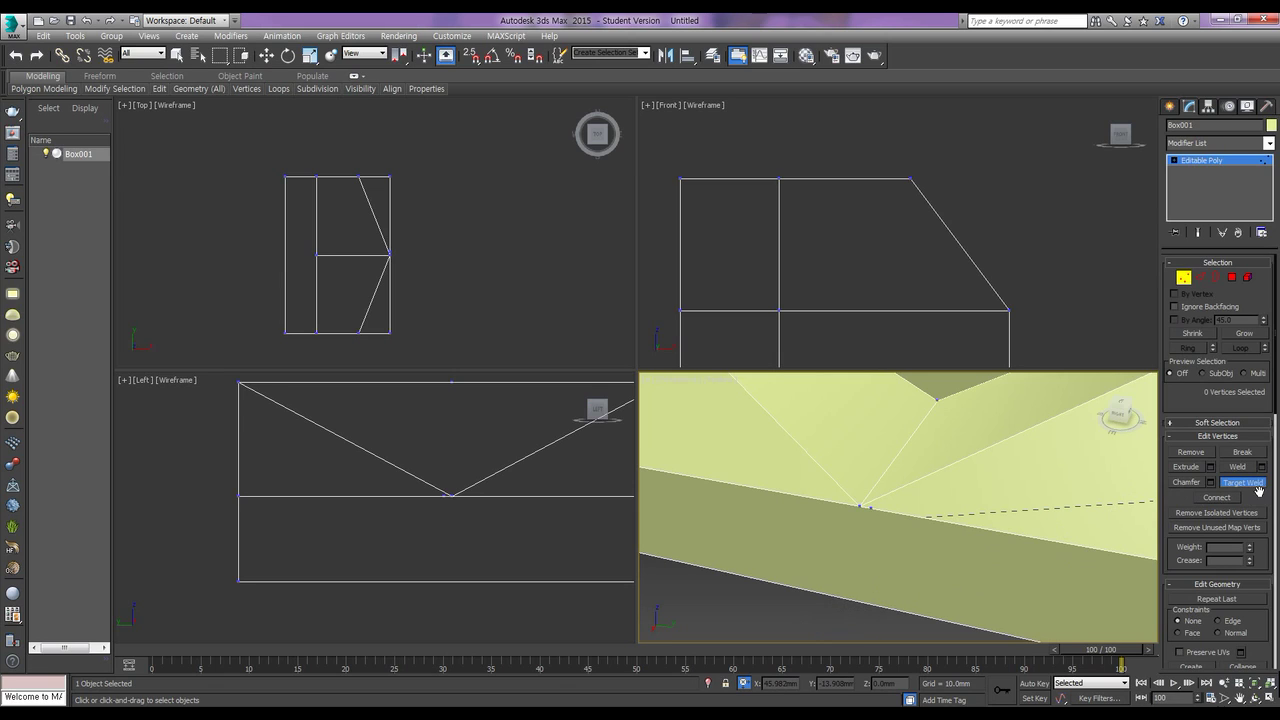
pyautogui.click(1258, 484)
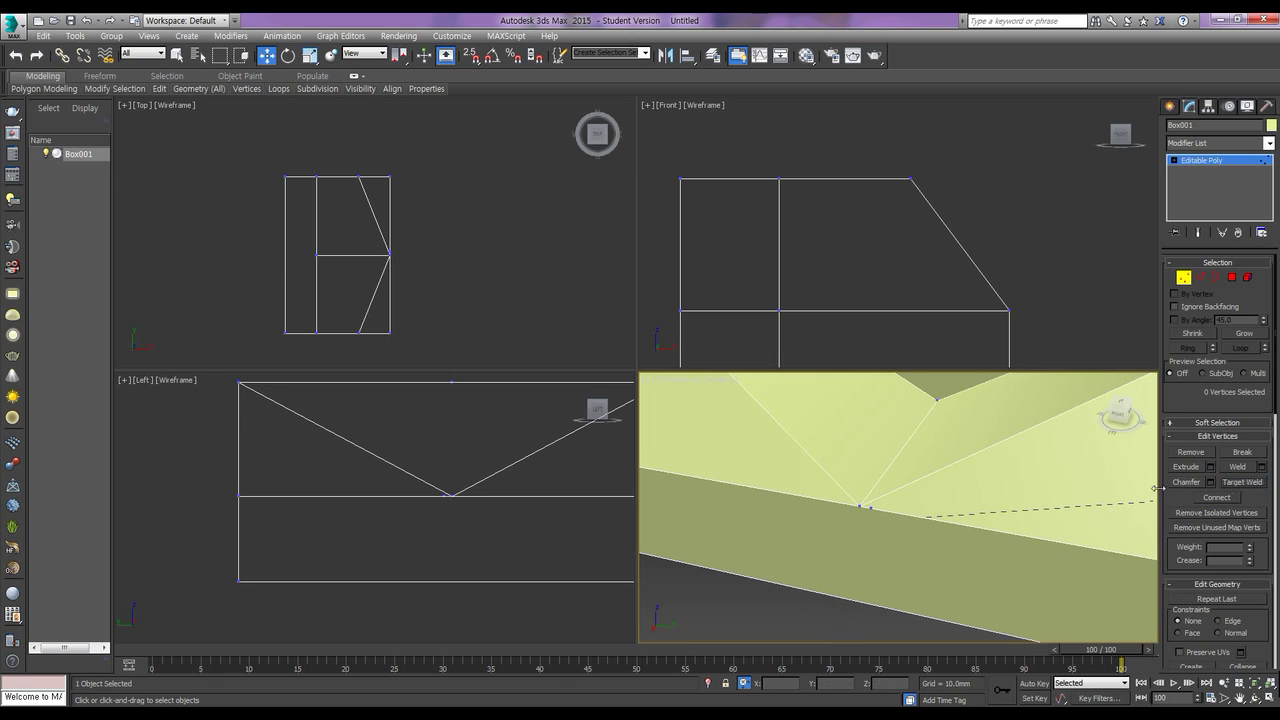
# Step: Move the inserted vertex along the outer edge onto the notch's outer end vertex
pyautogui.moveTo(908, 527); pyautogui.dragTo(937, 520, button='middle')
pyautogui.click(901, 508)
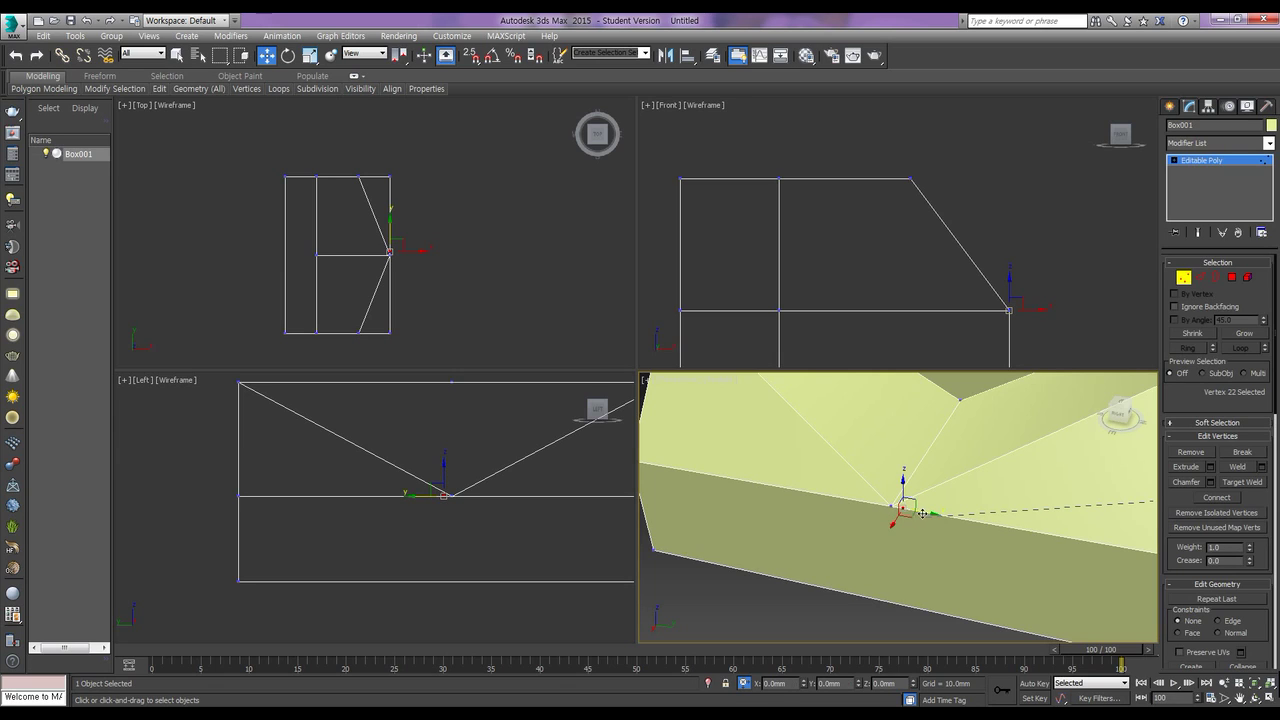
pyautogui.moveTo(925, 515); pyautogui.dragTo(895, 513)
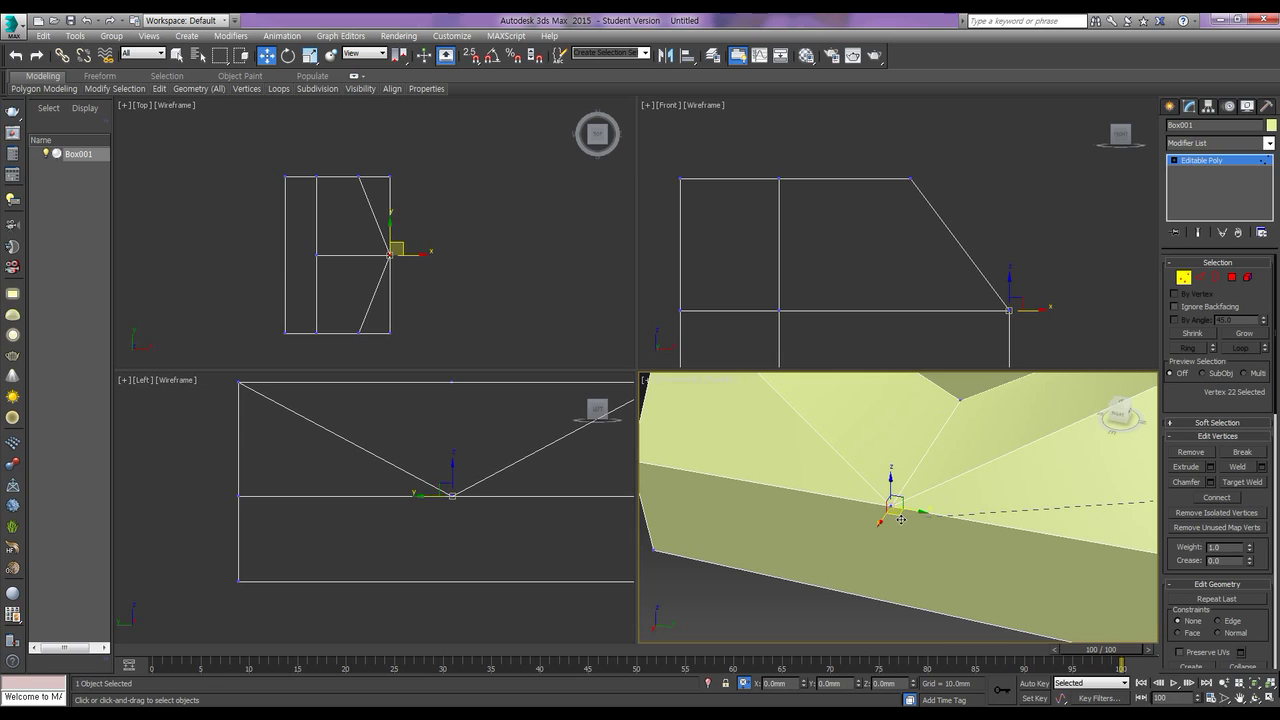
# Step: Select both overlapping vertices at the notch's outer end and raise them slightly together
pyautogui.click(900, 528)
pyautogui.moveTo(882, 500); pyautogui.dragTo(886, 556)
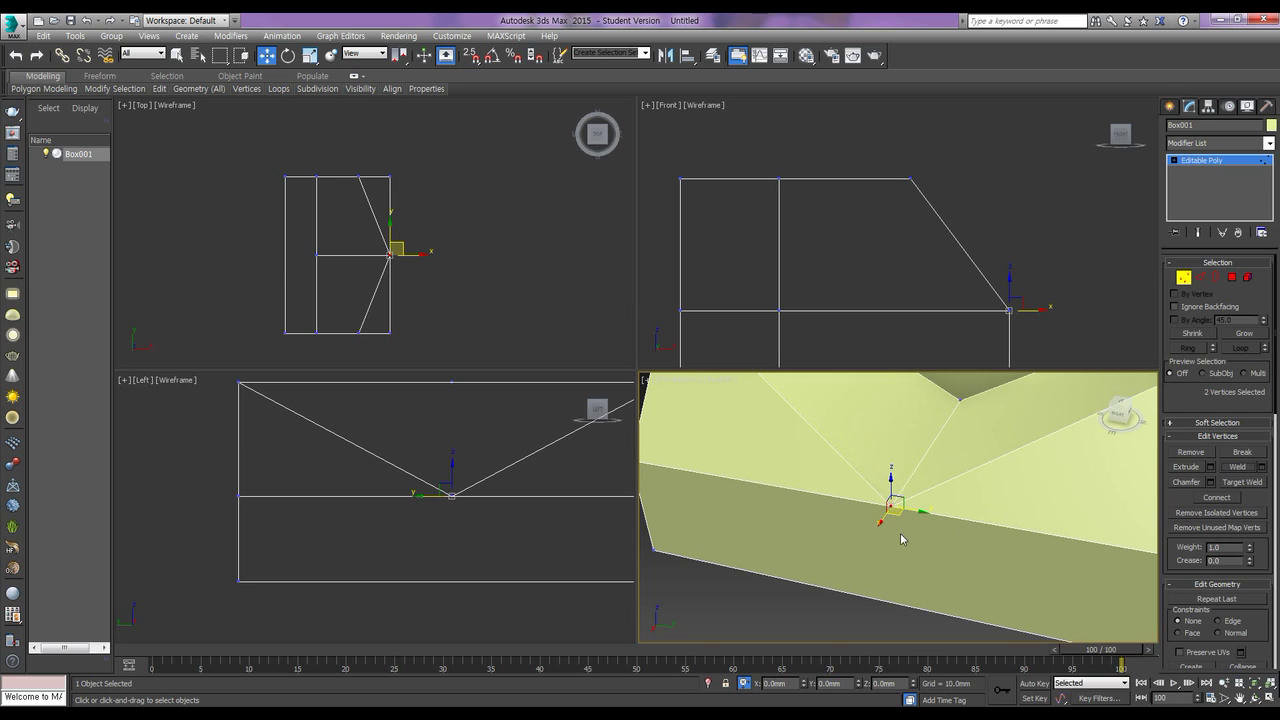
pyautogui.scroll(-4, 900, 538)
pyautogui.moveTo(910, 493)
pyautogui.mouseDown()
pyautogui.moveTo(908, 523)
pyautogui.moveTo(908, 492)
pyautogui.mouseUp()
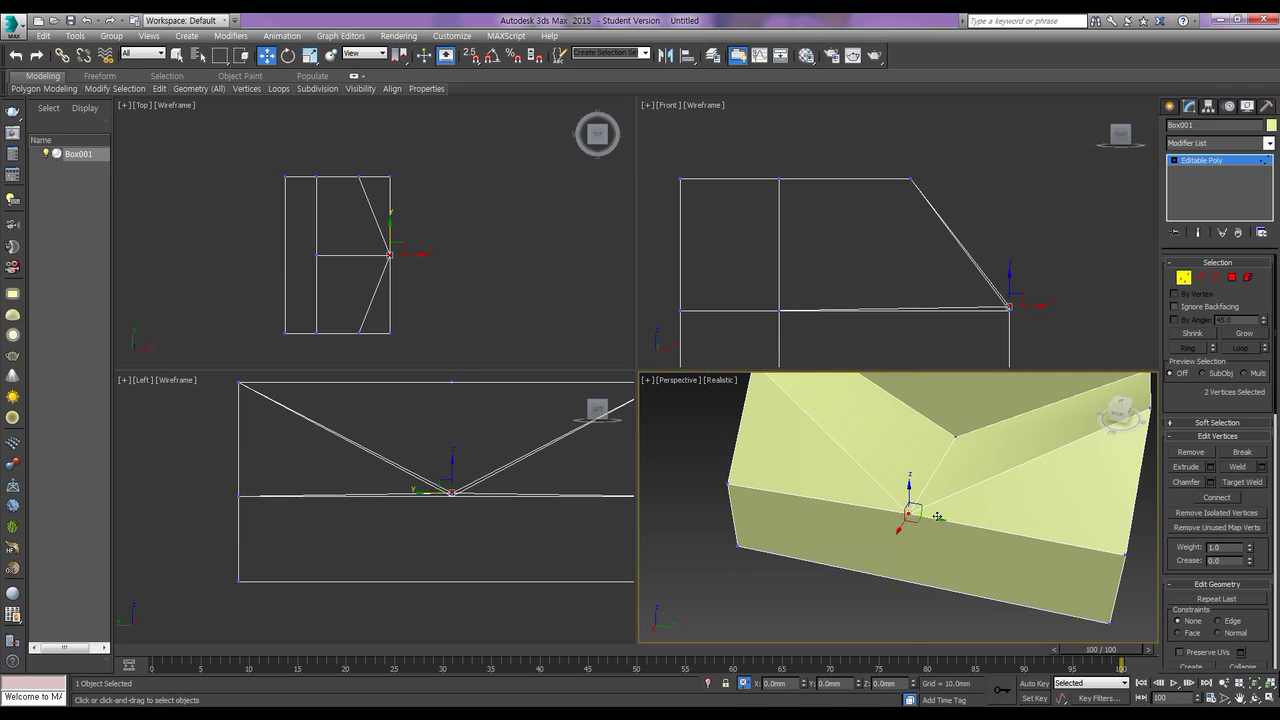
# Step: Undo the last raise of the two vertices at the notch's outer end and clear the vertex selection
pyautogui.click(853, 592)
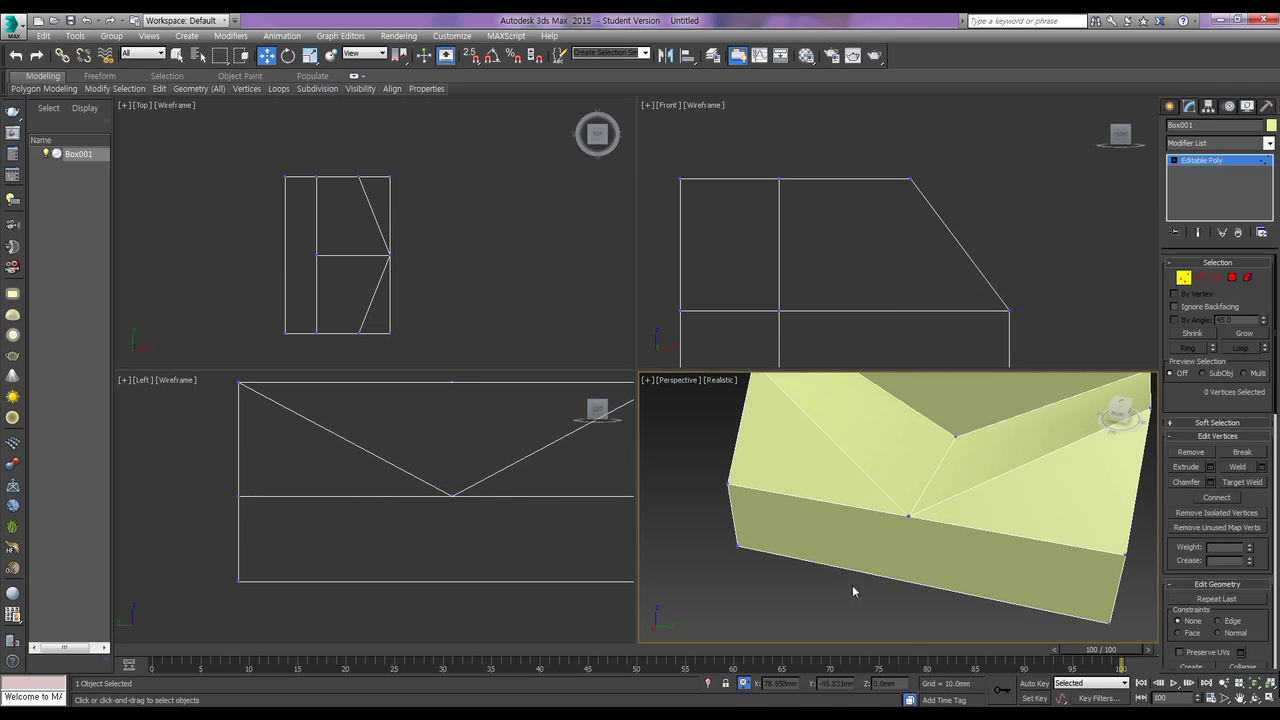
pyautogui.scroll(-5, 914, 538)
pyautogui.scroll(2, 912, 530)
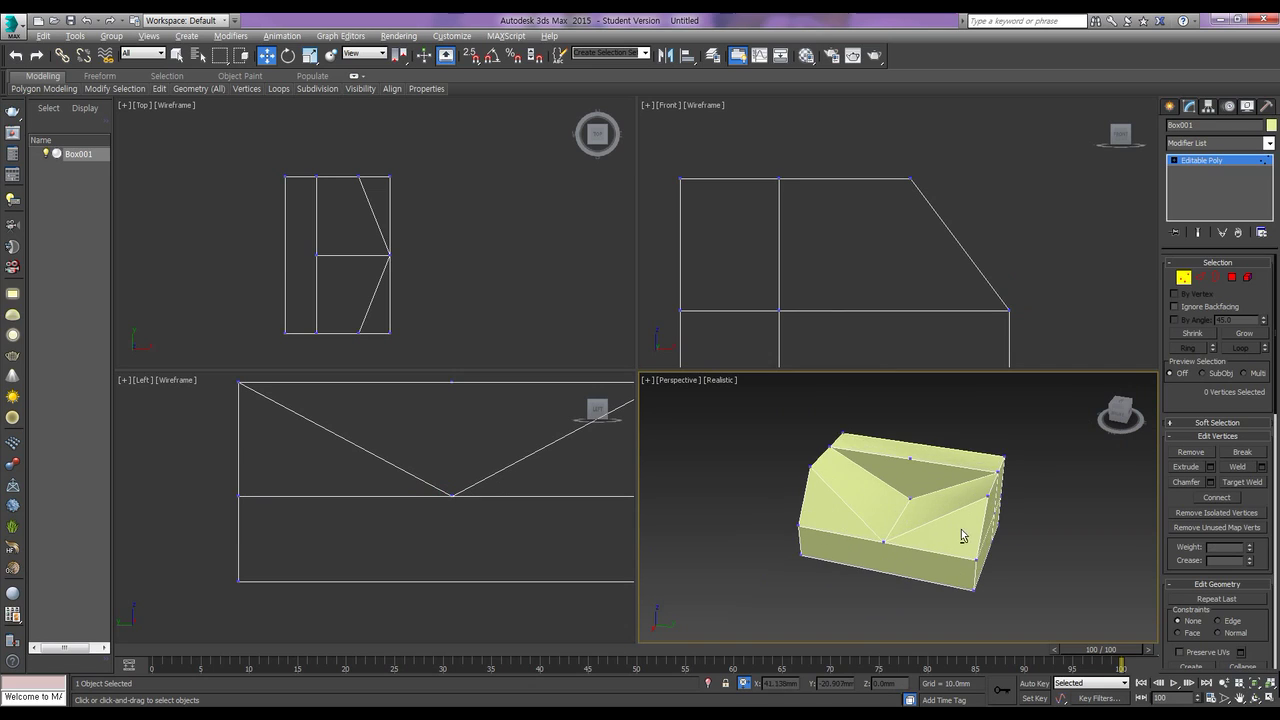
pyautogui.keyDown('alt'); pyautogui.moveTo(966, 528); pyautogui.dragTo(894, 523, button='middle'); pyautogui.keyUp('alt')
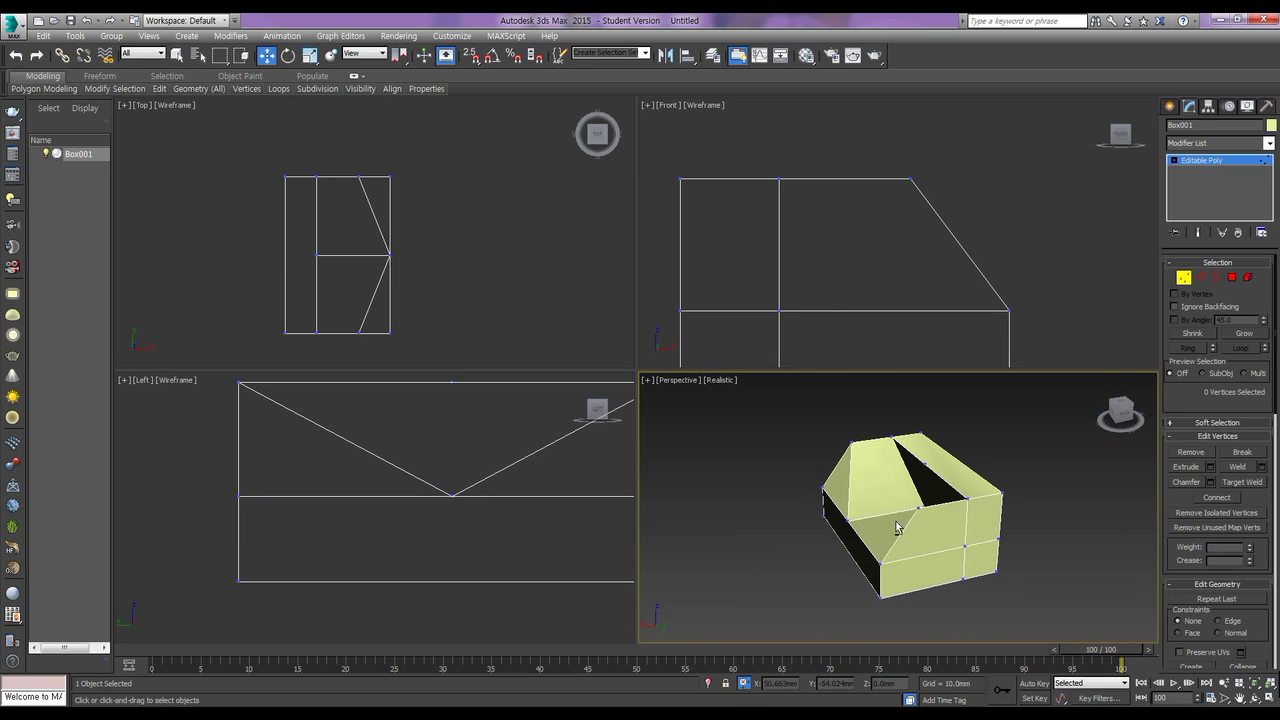
# Step: Select the ten redundant edges running across the block's two sides, back and underside, and remove them
pyautogui.click(1200, 280)
pyautogui.click(966, 522)
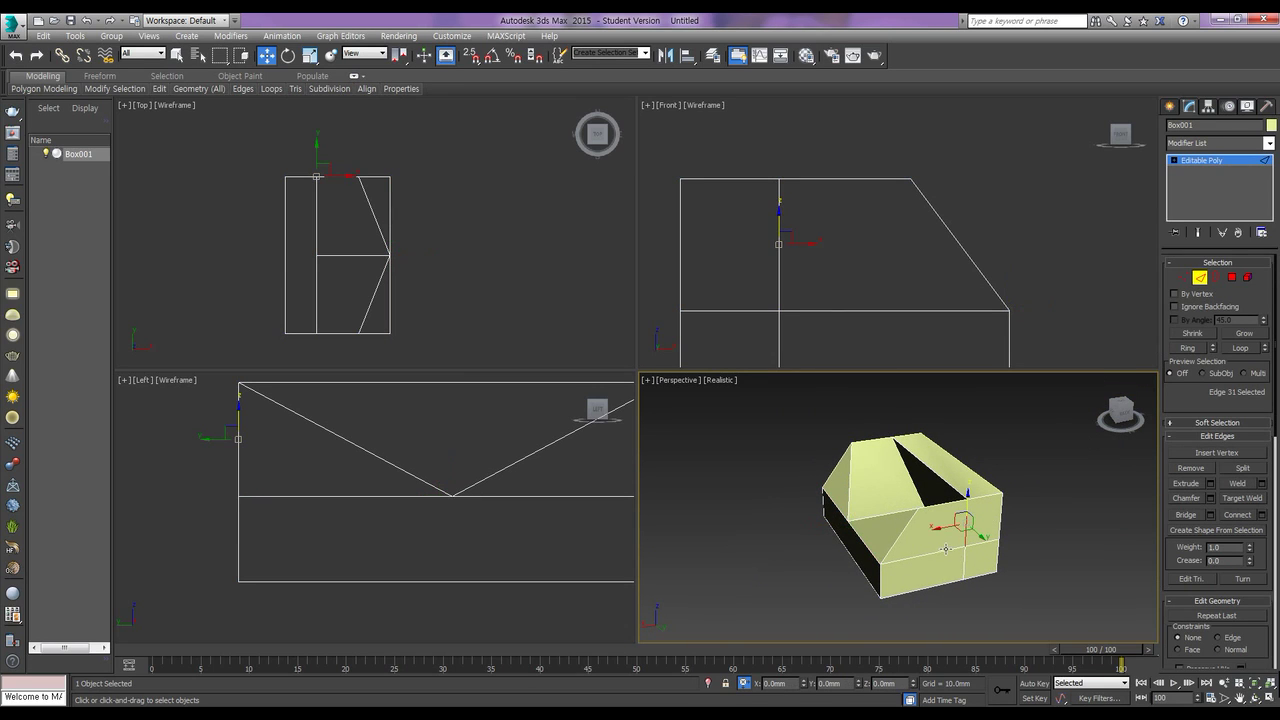
pyautogui.keyDown('ctrl'); pyautogui.click(946, 549); pyautogui.keyUp('ctrl')
pyautogui.keyDown('ctrl'); pyautogui.click(969, 566); pyautogui.keyUp('ctrl')
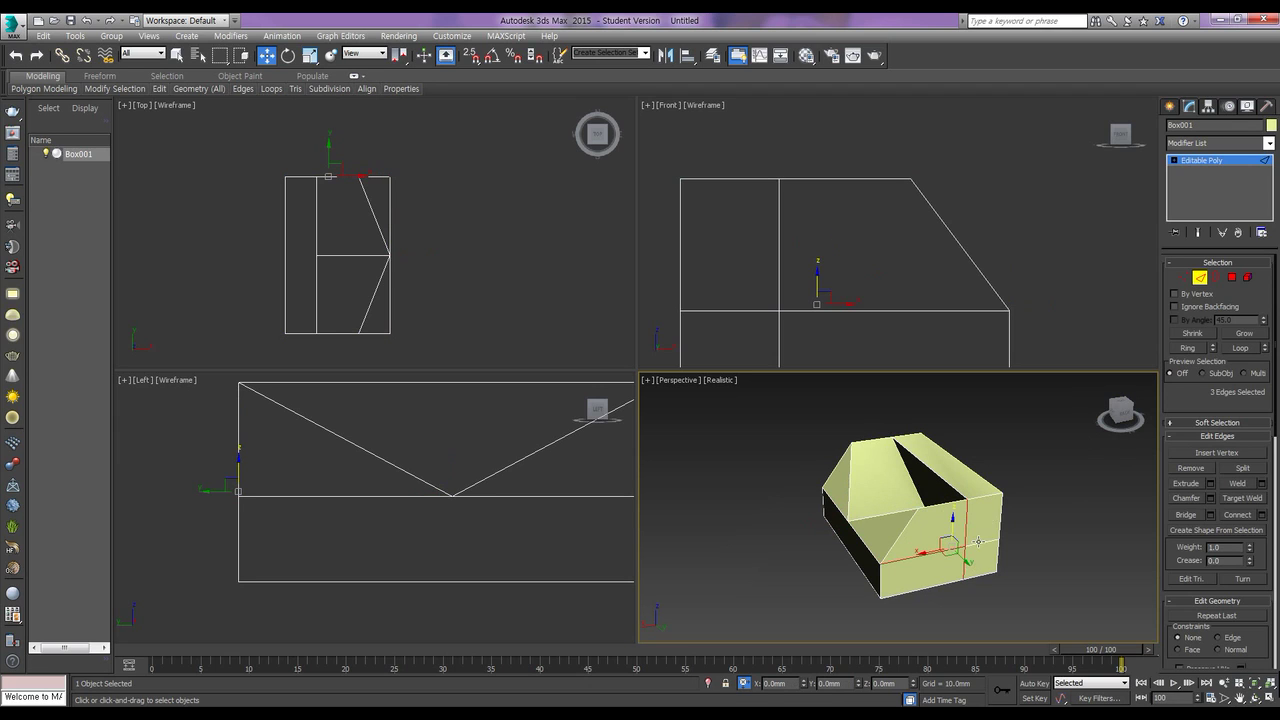
pyautogui.keyDown('ctrl'); pyautogui.click(980, 544); pyautogui.keyUp('ctrl')
pyautogui.keyDown('alt'); pyautogui.moveTo(1027, 512); pyautogui.dragTo(906, 532, button='middle'); pyautogui.keyUp('alt')
pyautogui.keyDown('ctrl'); pyautogui.click(1069, 541); pyautogui.keyUp('ctrl')
pyautogui.keyDown('alt'); pyautogui.moveTo(1102, 528); pyautogui.dragTo(914, 476, button='middle'); pyautogui.keyUp('alt')
pyautogui.keyDown('ctrl'); pyautogui.click(924, 509); pyautogui.keyUp('ctrl')
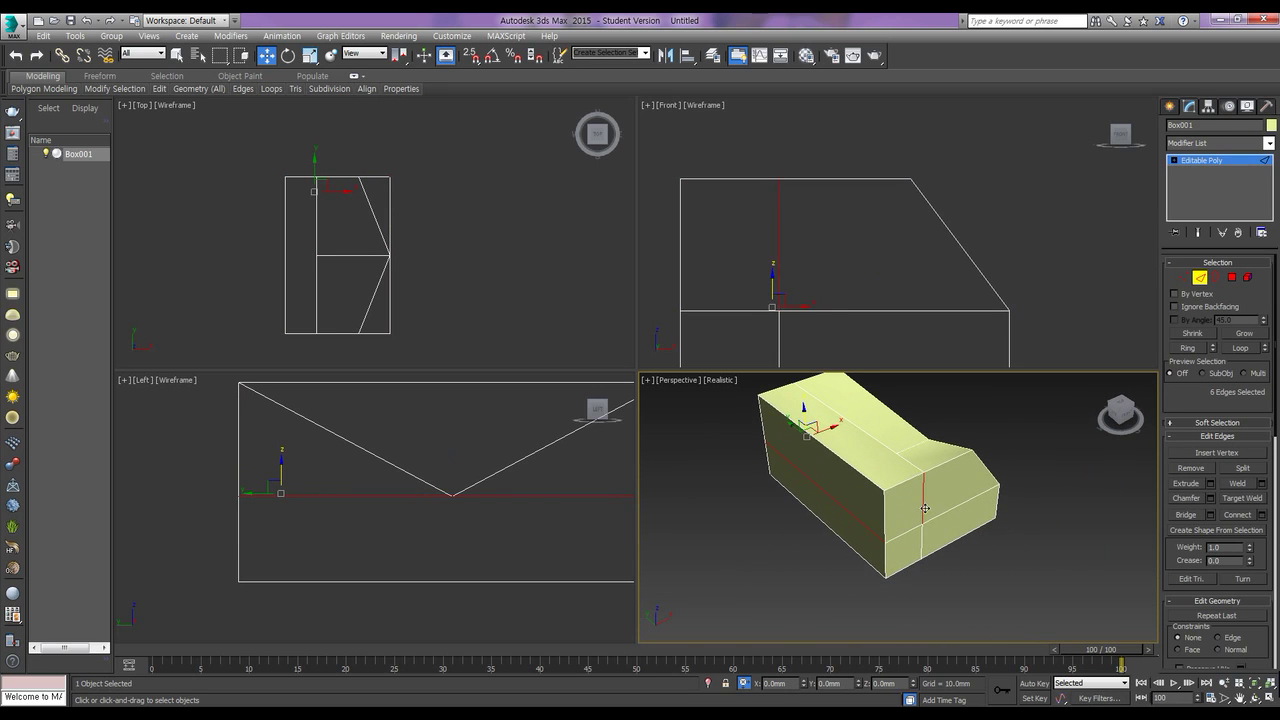
pyautogui.keyDown('ctrl'); pyautogui.click(923, 533); pyautogui.keyUp('ctrl')
pyautogui.keyDown('ctrl'); pyautogui.click(940, 524); pyautogui.keyUp('ctrl')
pyautogui.keyDown('ctrl'); pyautogui.click(939, 516); pyautogui.keyUp('ctrl')
pyautogui.keyDown('alt'); pyautogui.moveTo(867, 540); pyautogui.dragTo(891, 445, button='middle'); pyautogui.keyUp('alt')
pyautogui.keyDown('ctrl'); pyautogui.click(903, 484); pyautogui.keyUp('ctrl')
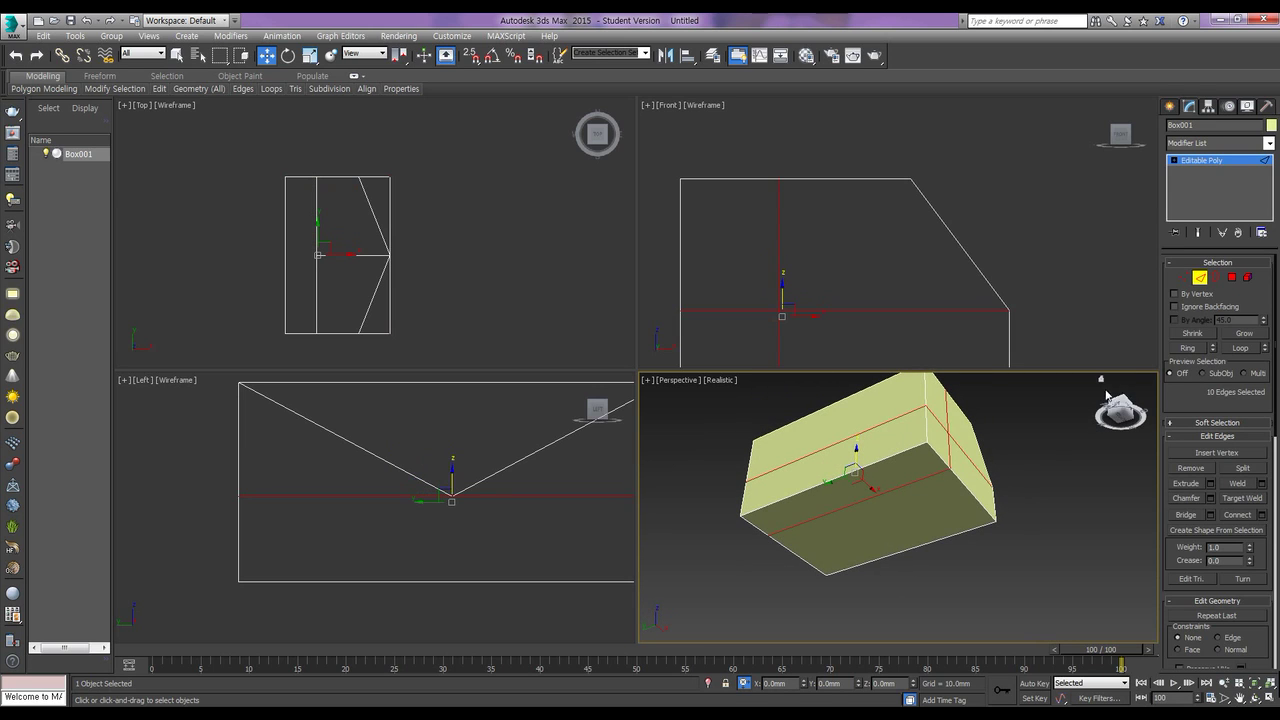
pyautogui.click(1190, 468)
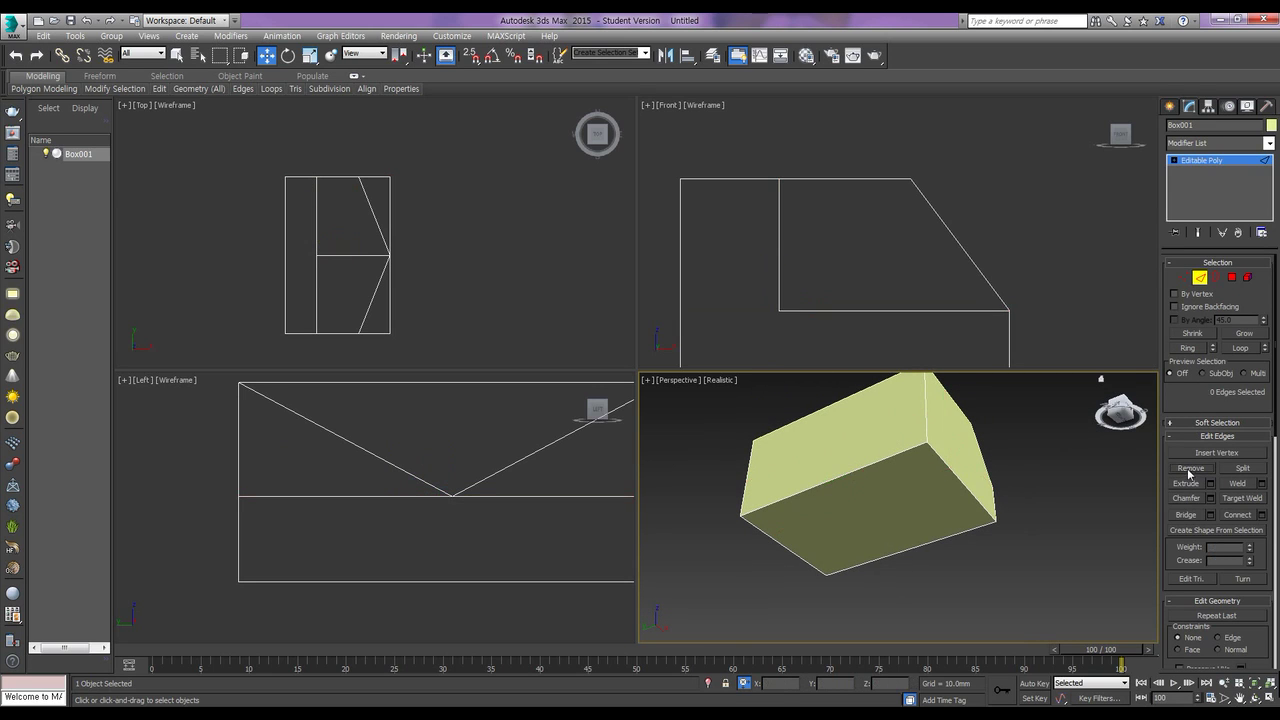
# Step: Remove the five leftover vertices on the rear vertical edges, the bottom side edges and the middle of the top notch edge
pyautogui.keyDown('alt'); pyautogui.moveTo(939, 467); pyautogui.dragTo(826, 508, button='middle'); pyautogui.keyUp('alt')
pyautogui.click(1184, 278)
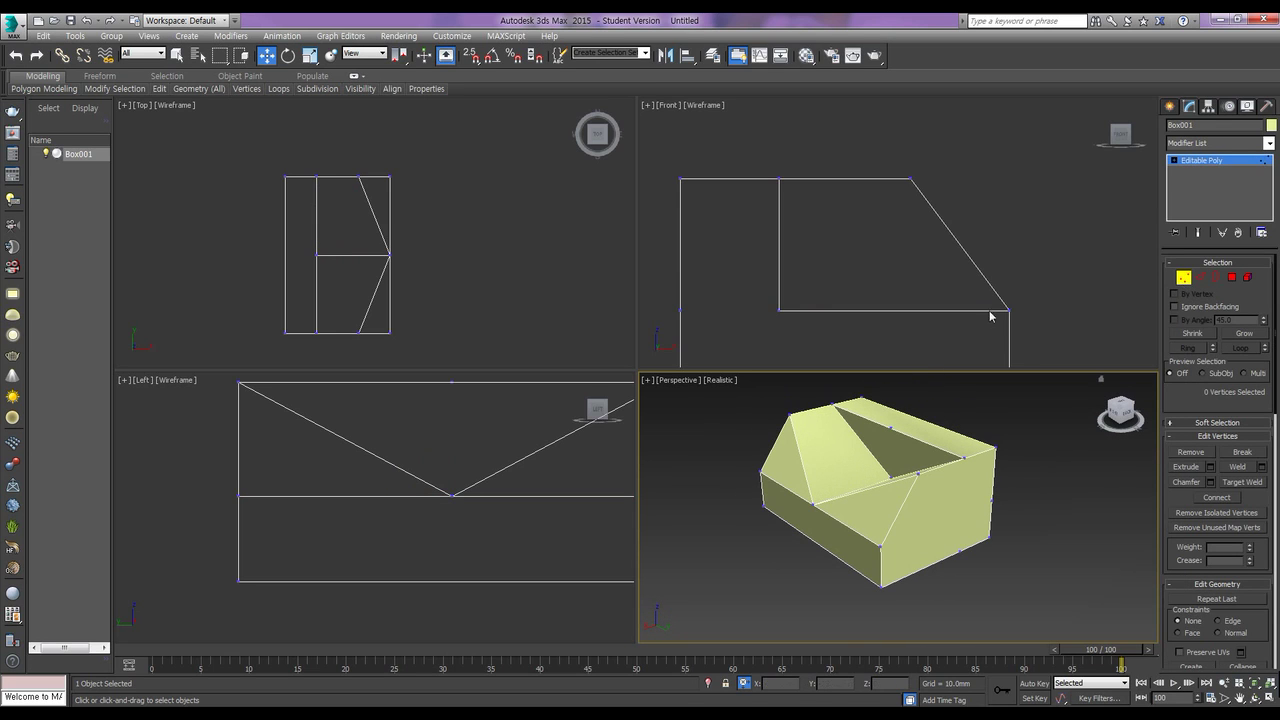
pyautogui.click(989, 501)
pyautogui.press('alt')
pyautogui.keyDown('ctrl'); pyautogui.click(891, 428); pyautogui.keyUp('ctrl')
pyautogui.keyDown('alt'); pyautogui.moveTo(866, 515); pyautogui.dragTo(945, 590, button='middle'); pyautogui.keyUp('alt')
pyautogui.keyDown('ctrl'); pyautogui.click(930, 571); pyautogui.keyUp('ctrl')
pyautogui.keyDown('ctrl'); pyautogui.click(887, 511); pyautogui.keyUp('ctrl')
pyautogui.keyDown('alt'); pyautogui.moveTo(942, 548); pyautogui.dragTo(1090, 474, button='middle'); pyautogui.keyUp('alt')
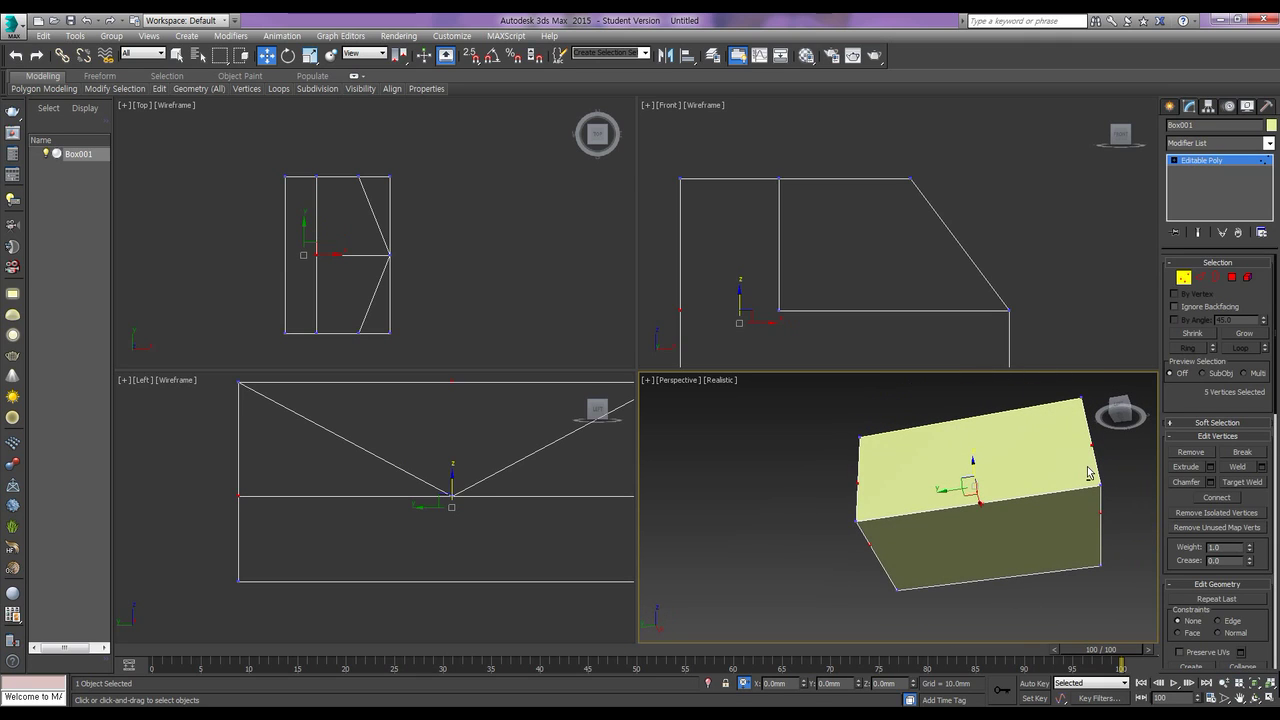
pyautogui.click(1198, 458)
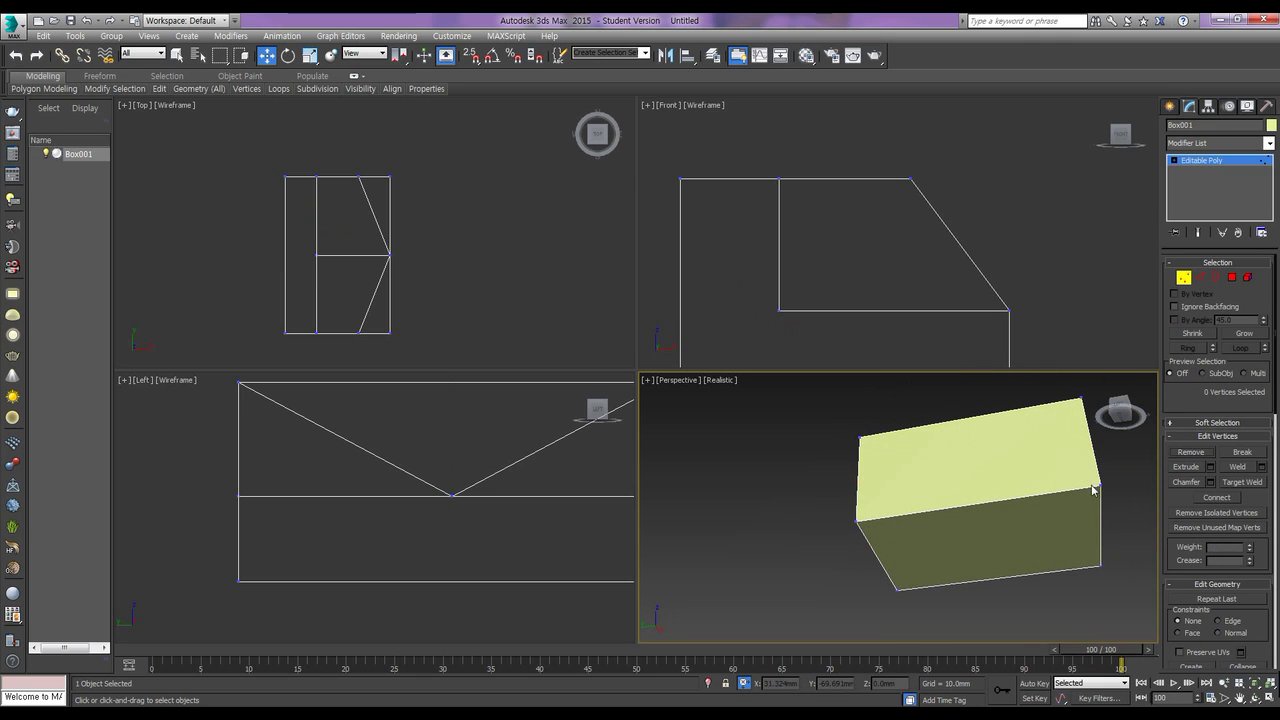
# Step: Leave vertex editing and return to the whole object, viewing the finished notched block
pyautogui.keyDown('alt'); pyautogui.moveTo(1109, 491); pyautogui.dragTo(853, 505, button='middle'); pyautogui.keyUp('alt')
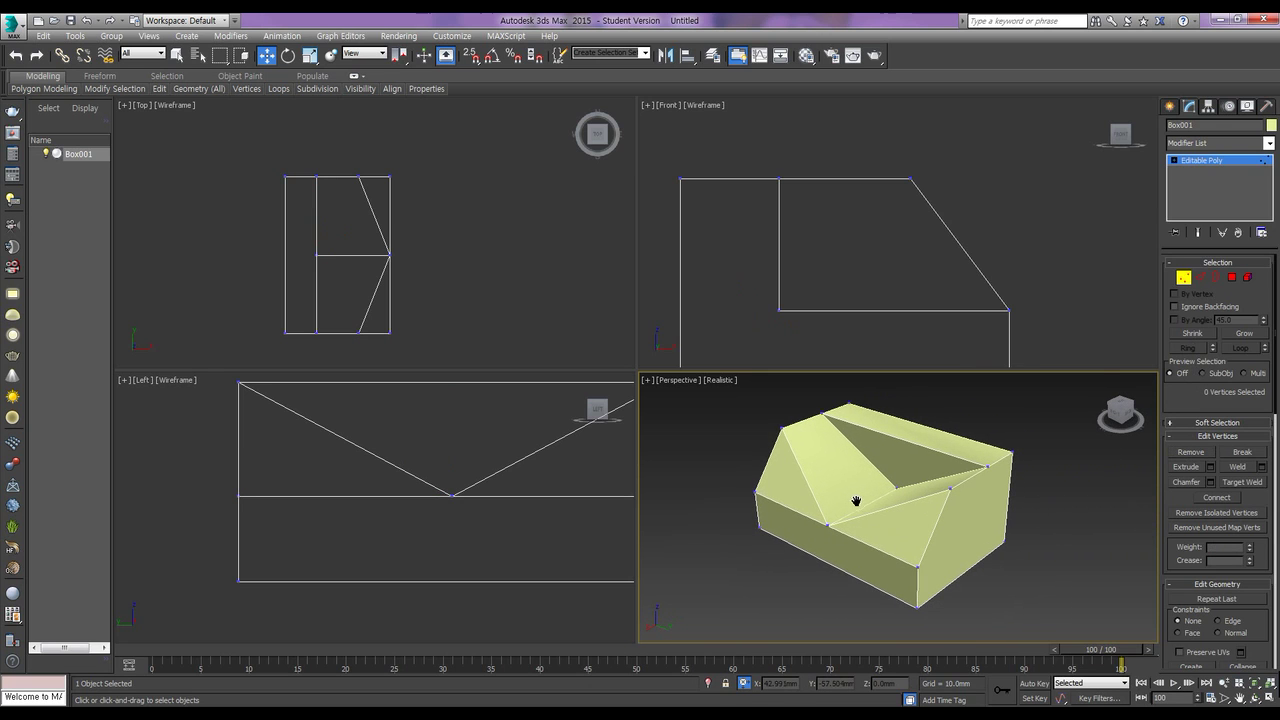
pyautogui.click(1184, 278)
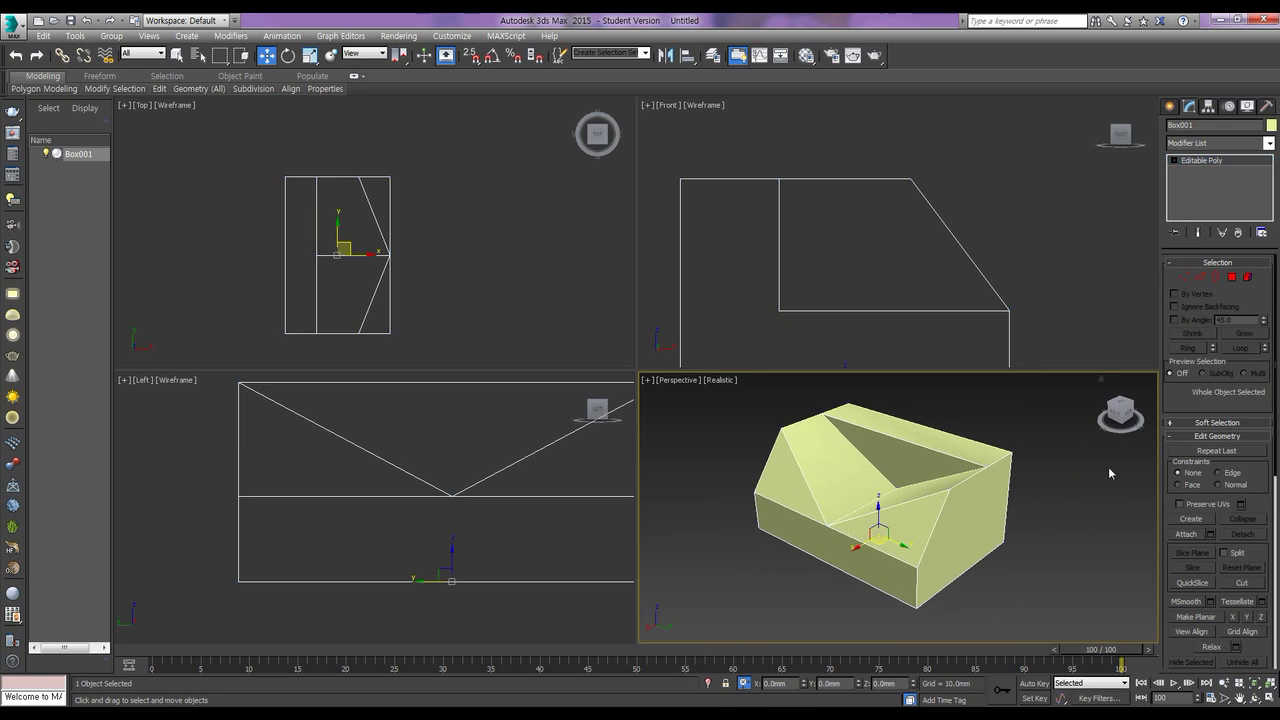
pyautogui.click(1068, 531)
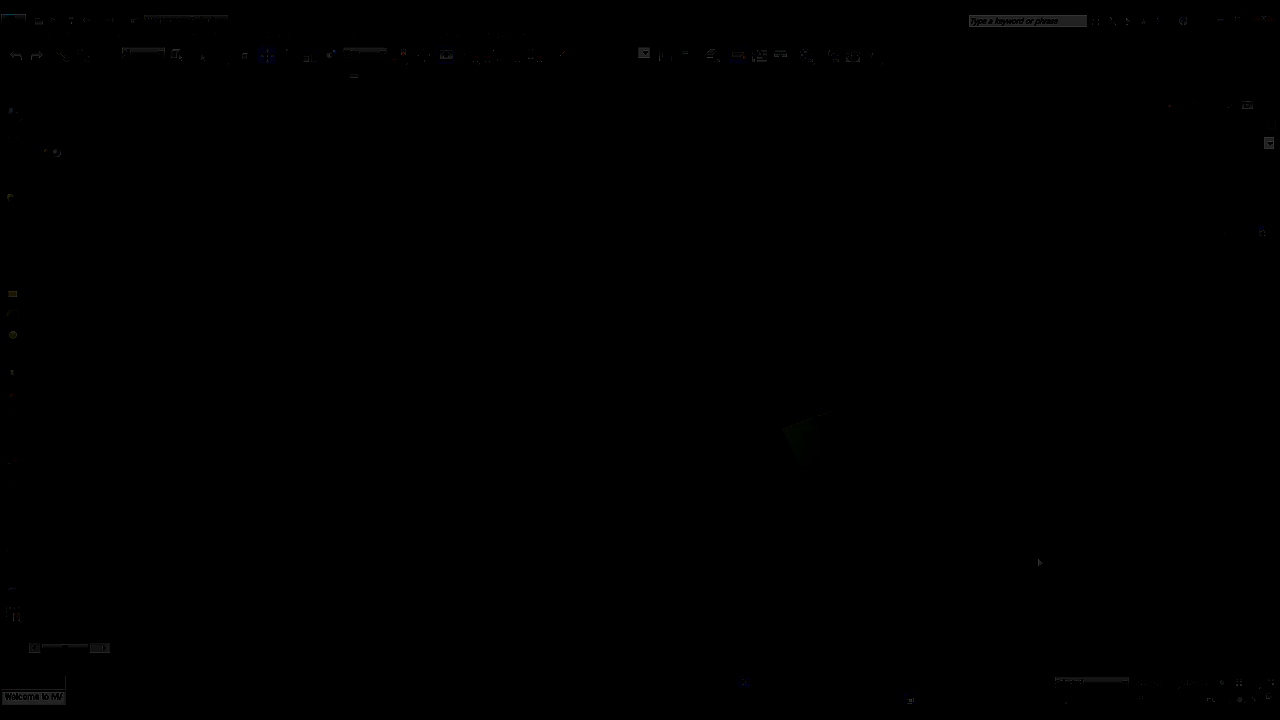